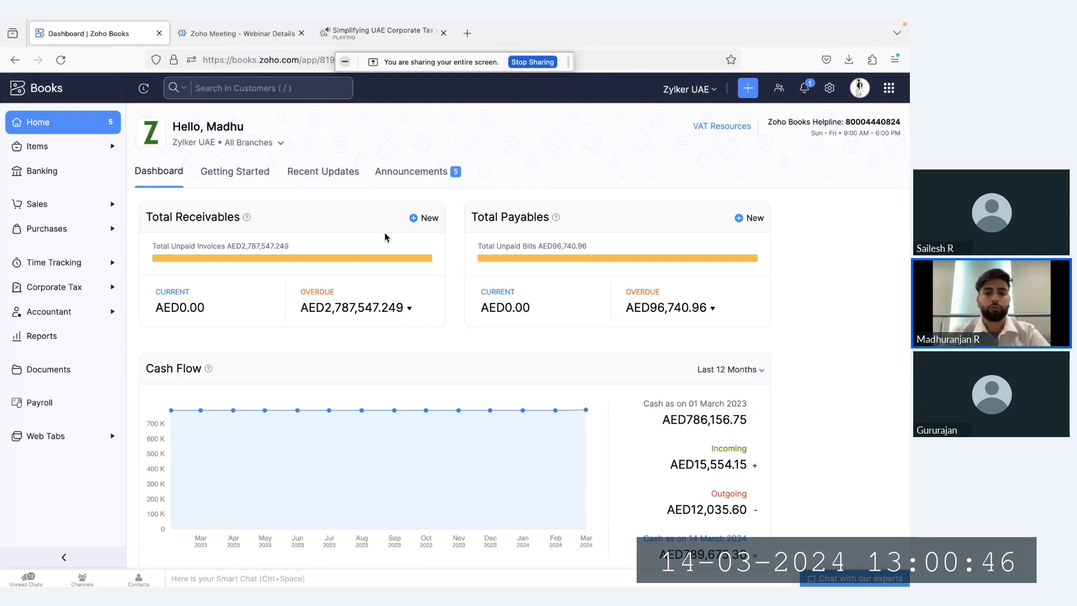
# Open the Corporate Tax settings under Taxes & Compliance
pyautogui.click(829, 89)
pyautogui.moveTo(409, 229); pyautogui.dragTo(469, 244)
pyautogui.click(469, 243)
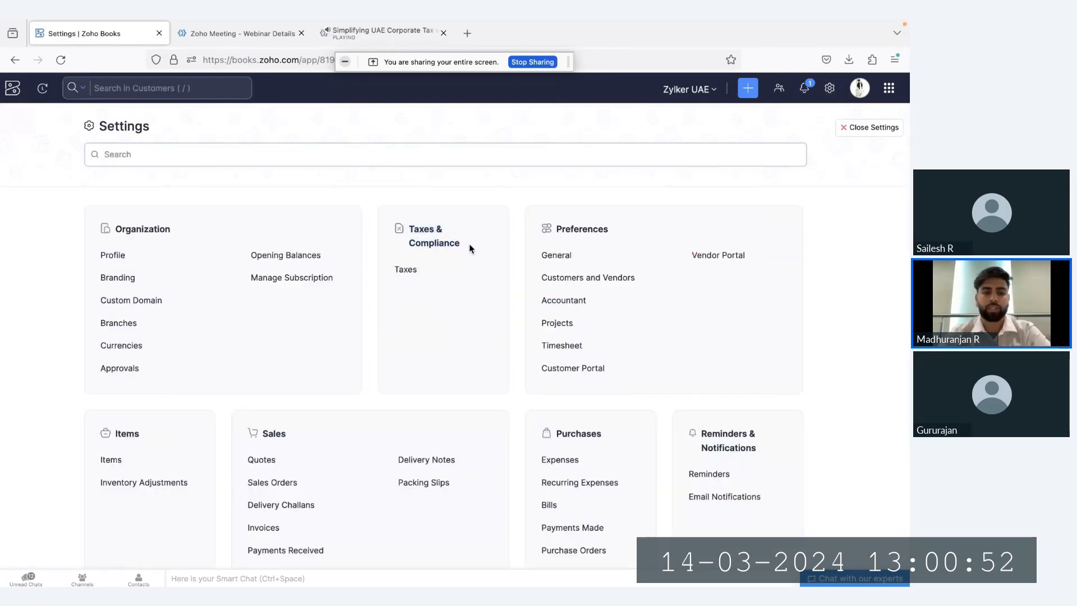
pyautogui.click(405, 270)
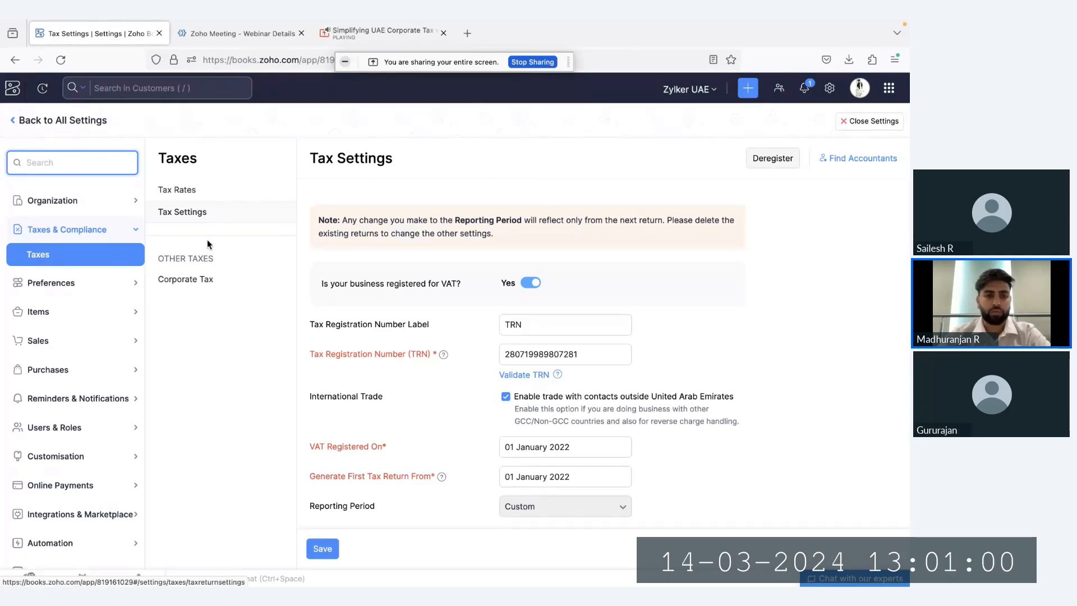
pyautogui.click(216, 281)
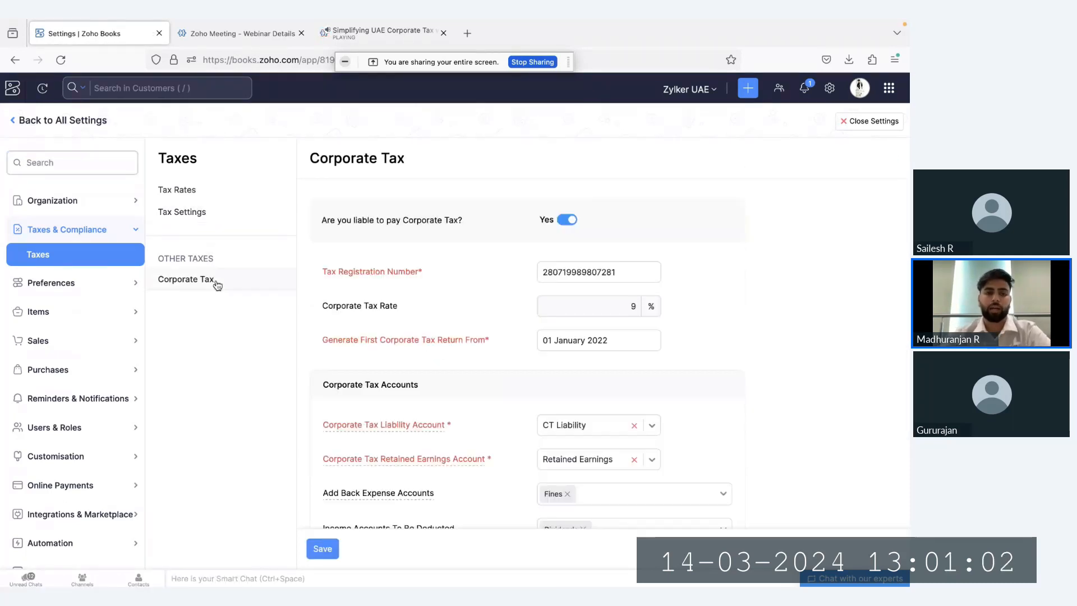
pyautogui.moveTo(217, 262); pyautogui.dragTo(159, 256)
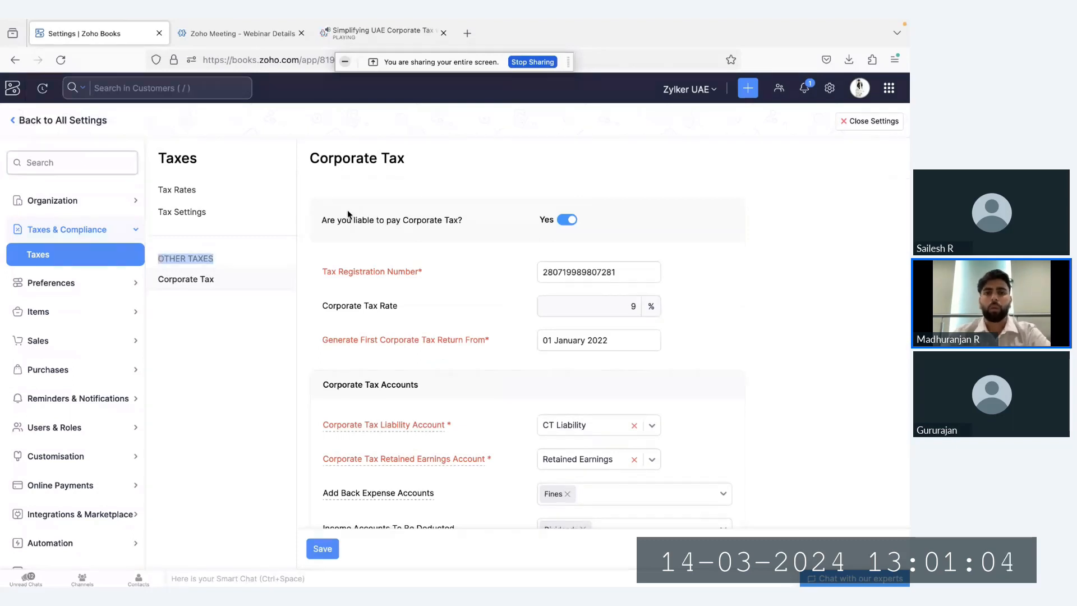
# Switch the corporate tax liability option off and back on
pyautogui.click(388, 219)
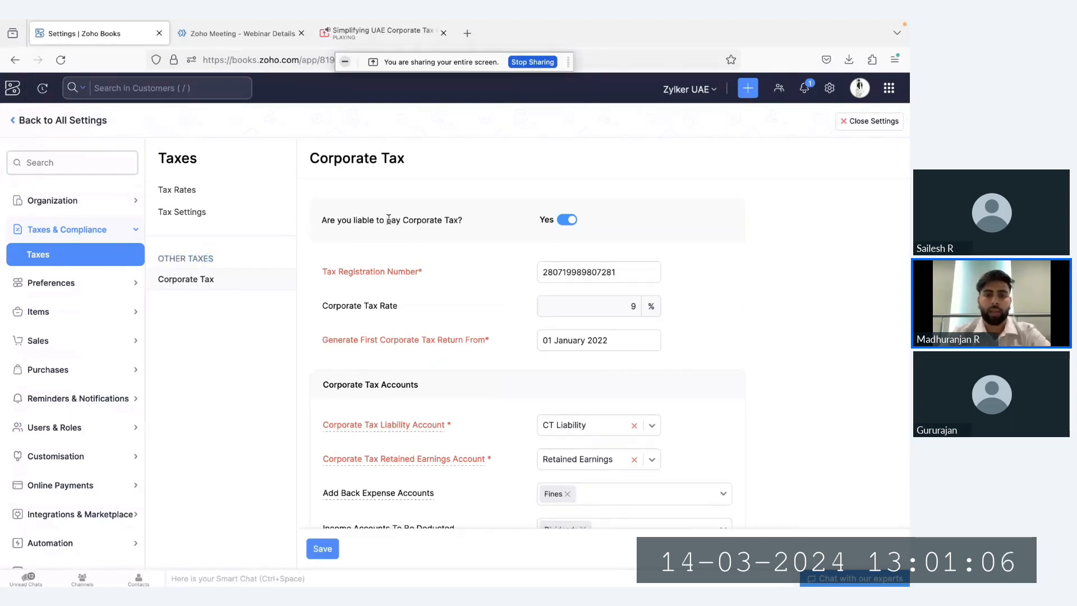
pyautogui.click(569, 222)
pyautogui.click(569, 222)
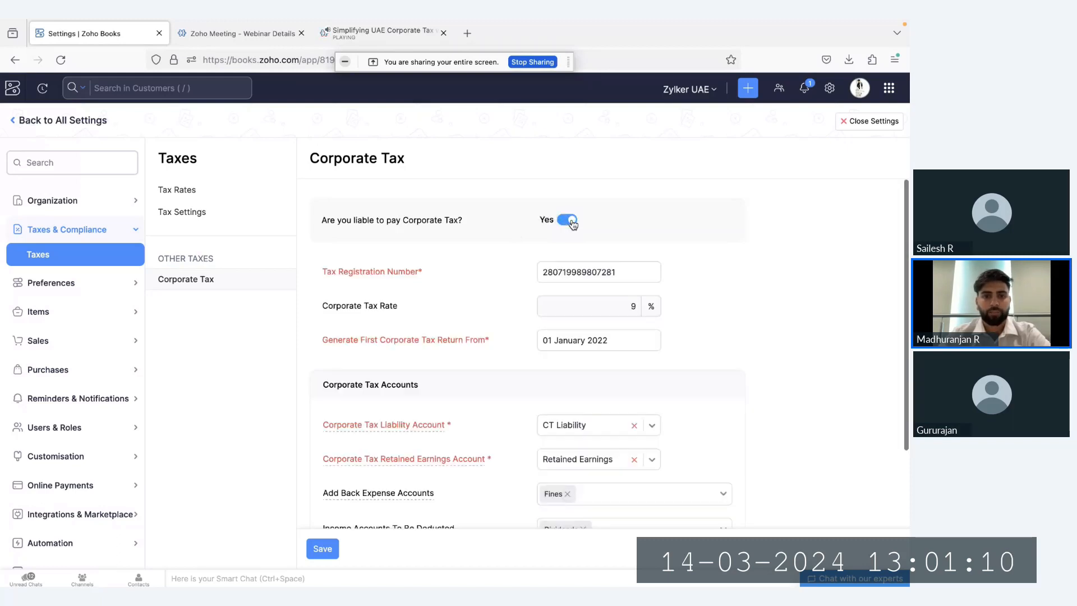
# Examine the tax registration number, corporate tax rate and first corporate tax return date settings
pyautogui.scroll(-1, 531, 273)
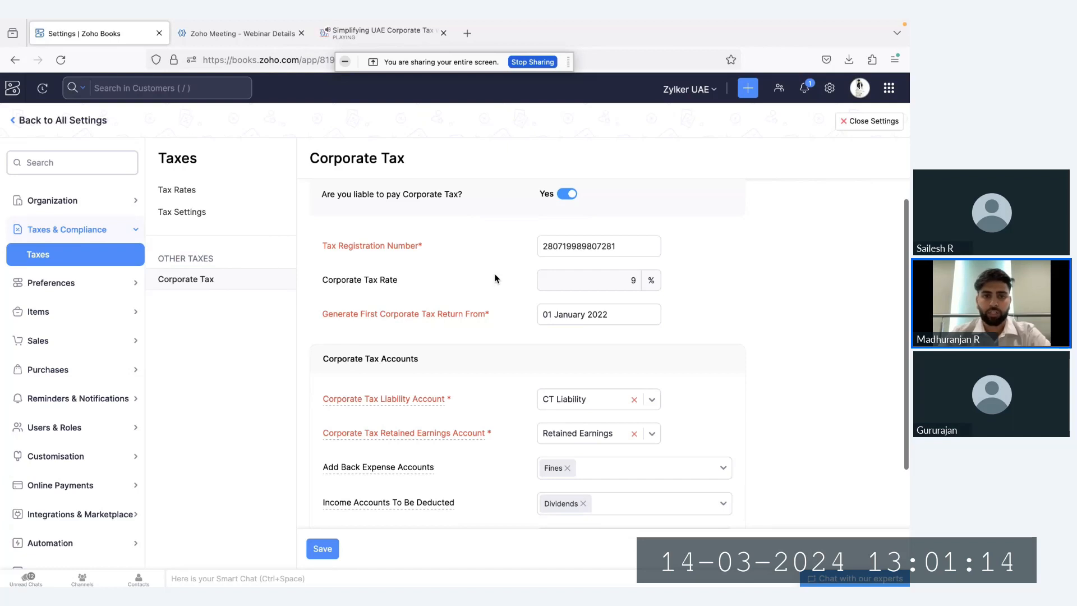
pyautogui.moveTo(321, 247); pyautogui.dragTo(436, 252)
pyautogui.click(436, 255)
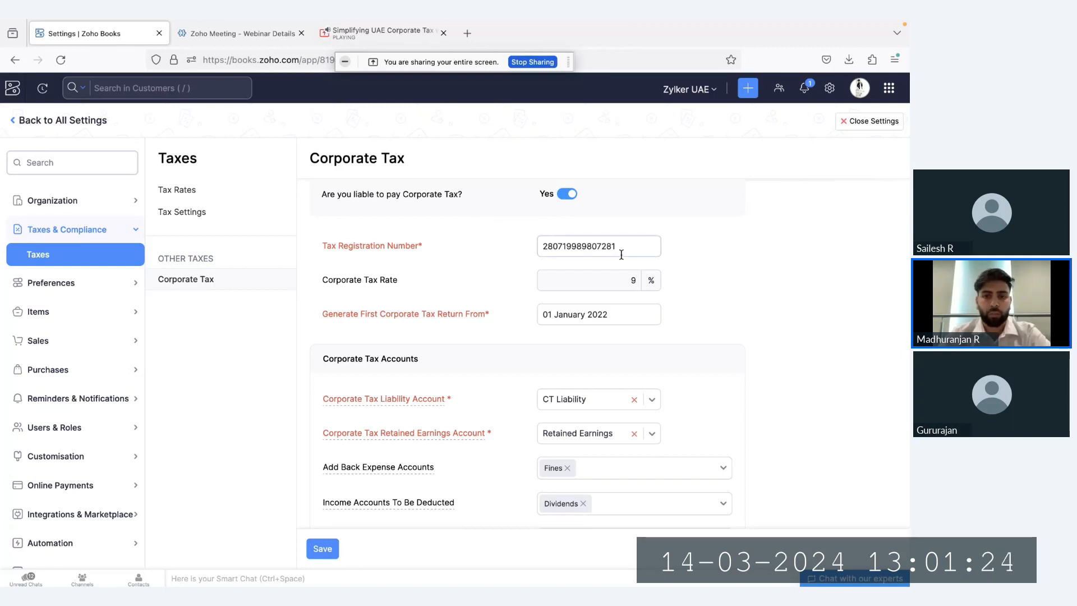
pyautogui.moveTo(619, 247); pyautogui.dragTo(527, 244)
pyautogui.click(471, 272)
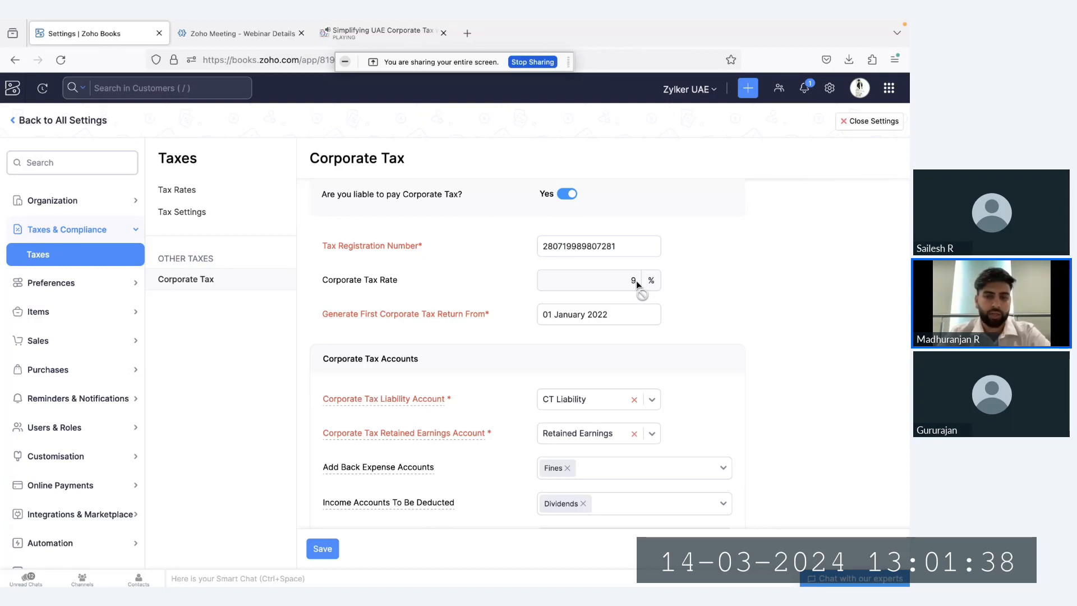
pyautogui.scroll(-1, 325, 293)
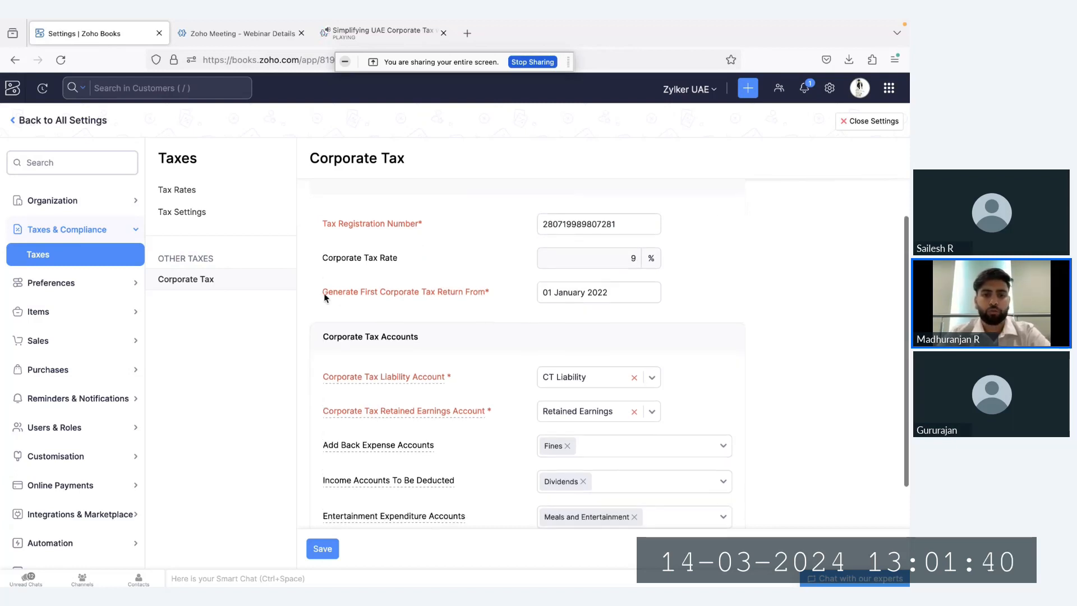
pyautogui.moveTo(392, 296); pyautogui.dragTo(478, 299)
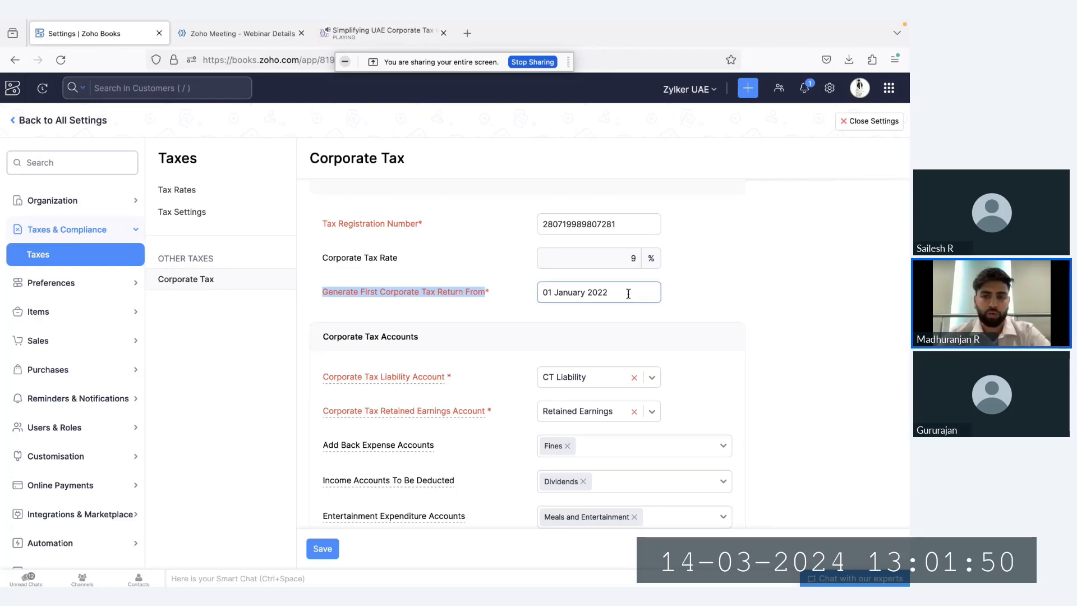
pyautogui.scroll(1, 472, 246)
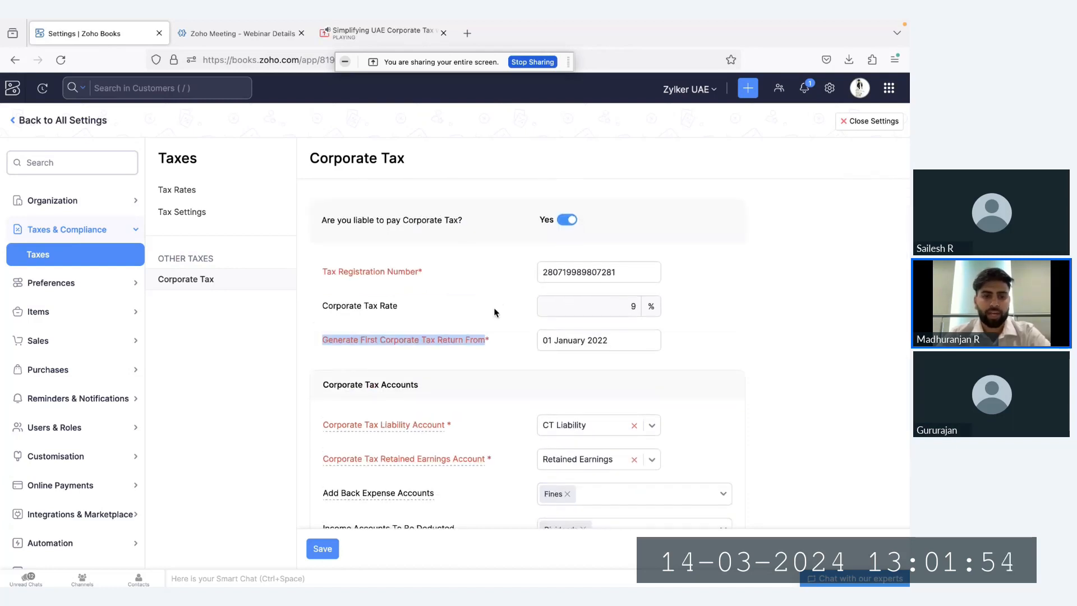
pyautogui.scroll(-3, 494, 309)
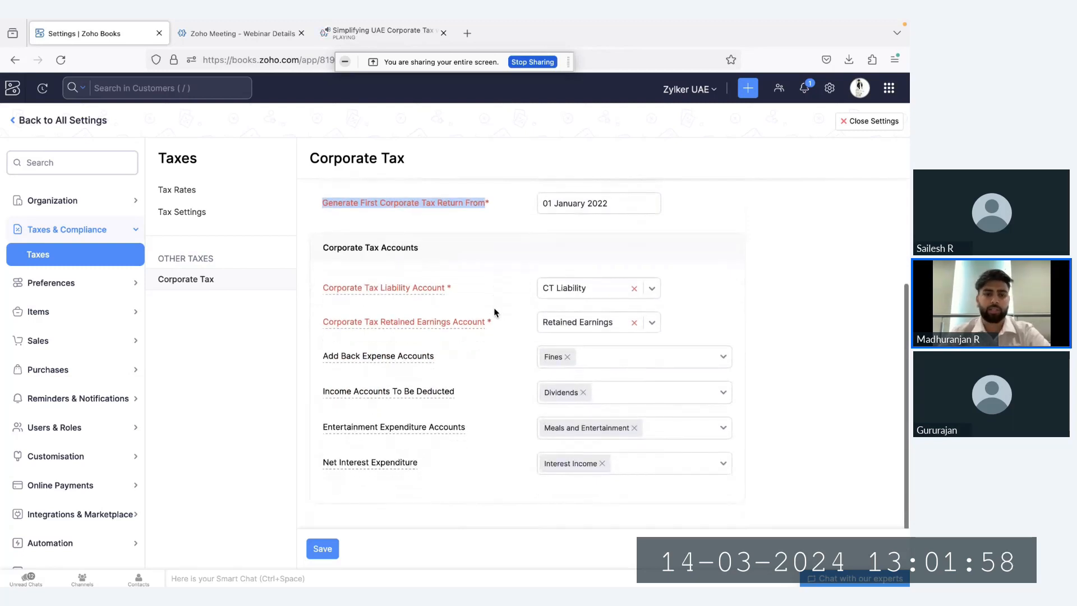
# Review the Corporate Tax Accounts section and the accounts available for the Corporate Tax Liability Account
pyautogui.moveTo(319, 248); pyautogui.dragTo(429, 253)
pyautogui.click(427, 253)
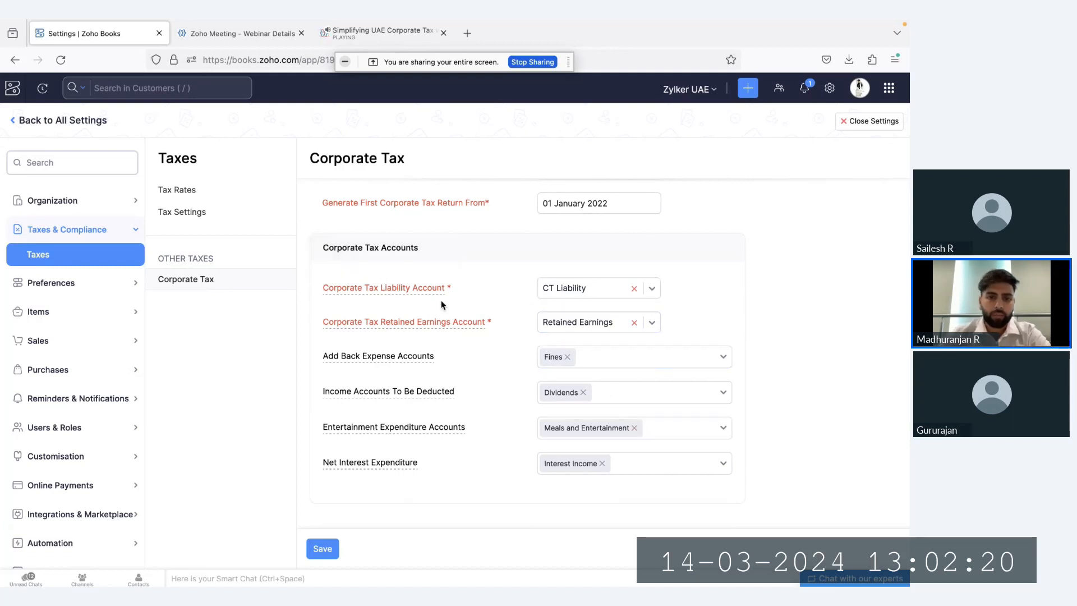
pyautogui.moveTo(443, 287)
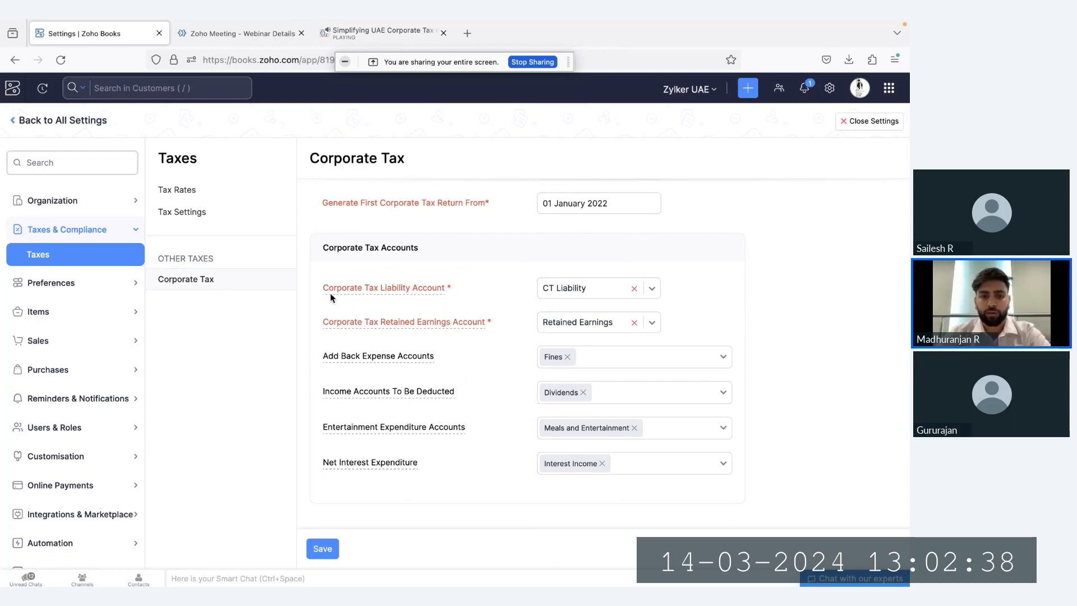
pyautogui.moveTo(323, 290); pyautogui.dragTo(455, 297)
pyautogui.click(455, 297)
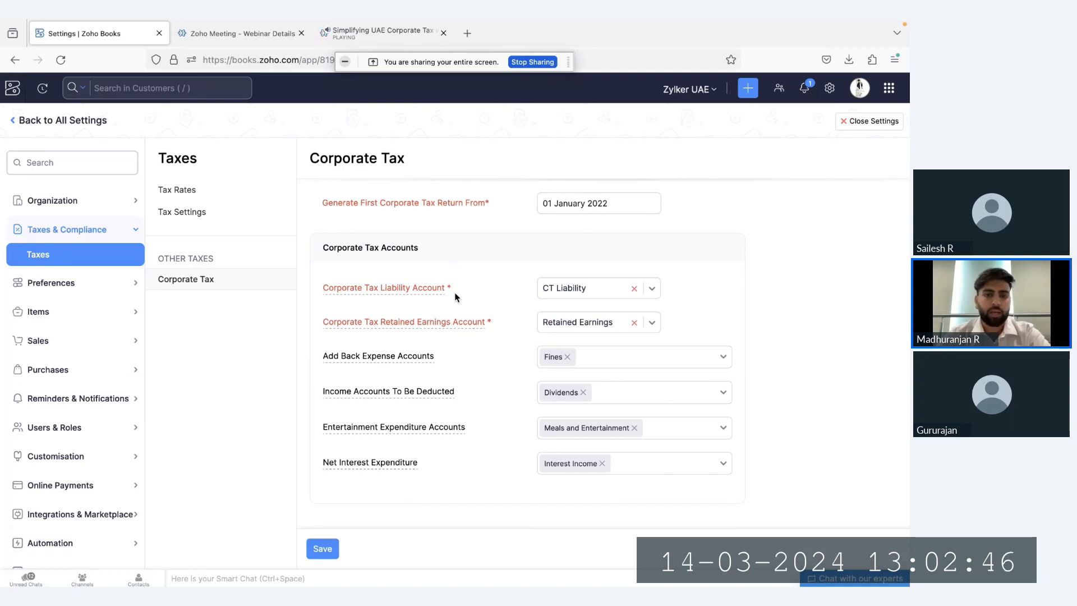
pyautogui.click(590, 289)
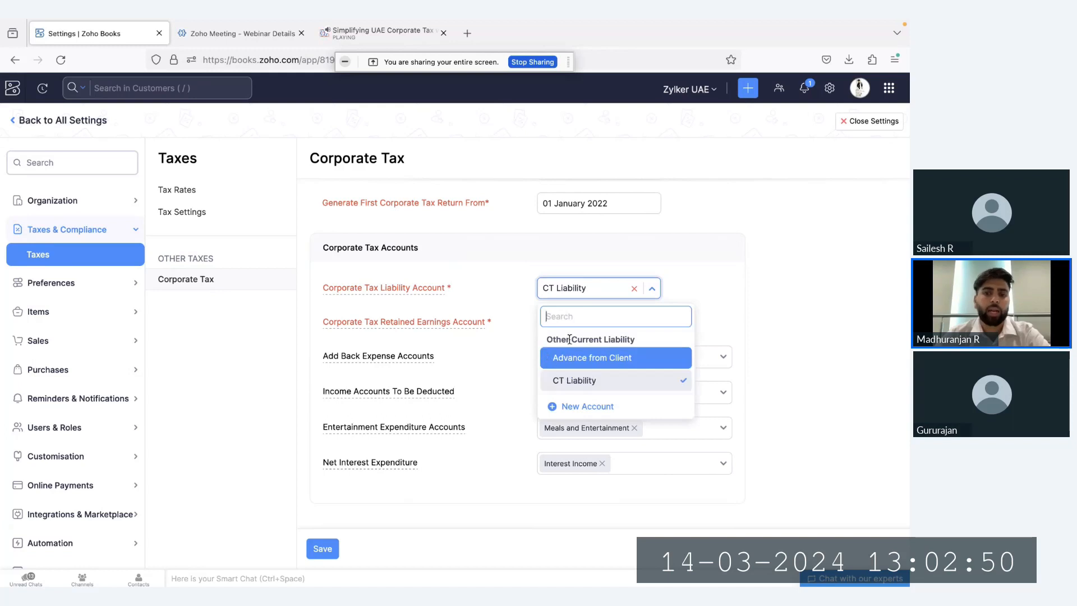
pyautogui.click(501, 298)
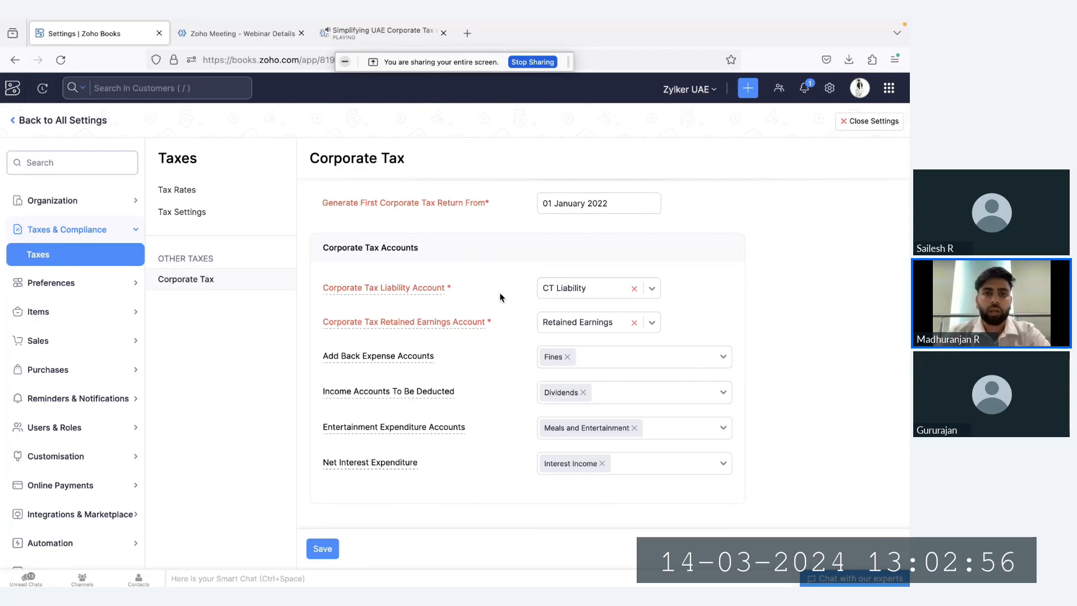
# Create an Other Current Liability account named "Corporate Tax Liability" and select it as the Corporate Tax Liability Account
pyautogui.click(571, 289)
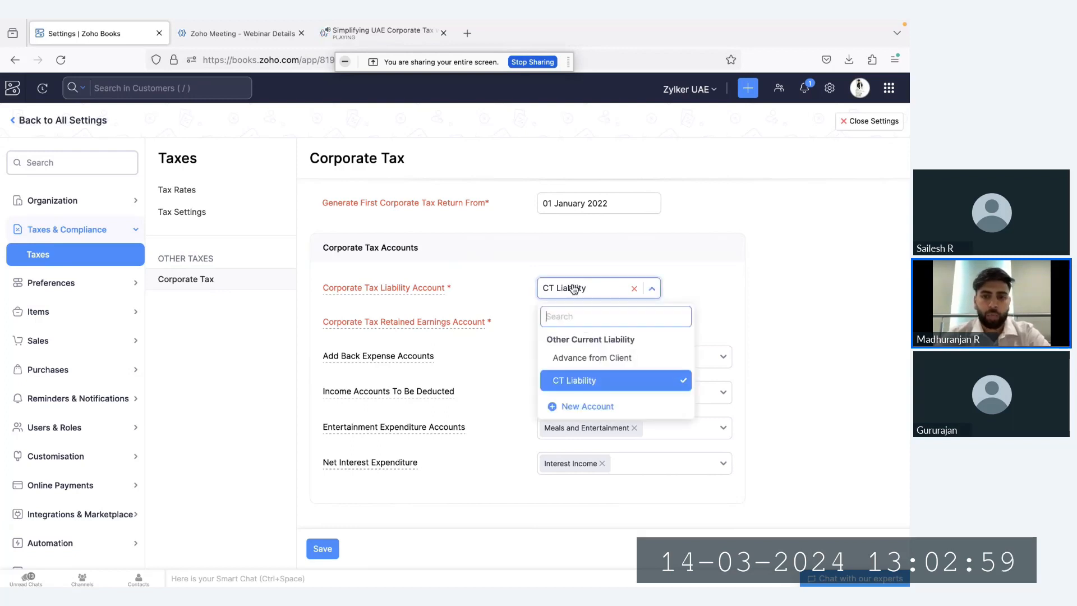
pyautogui.click(584, 409)
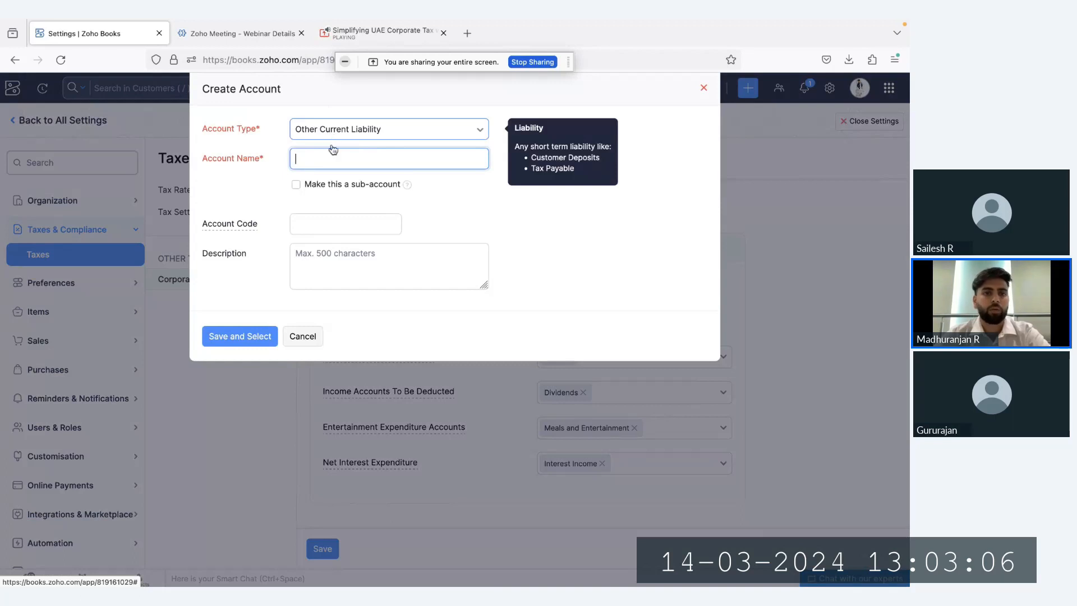
pyautogui.write('Corpo')
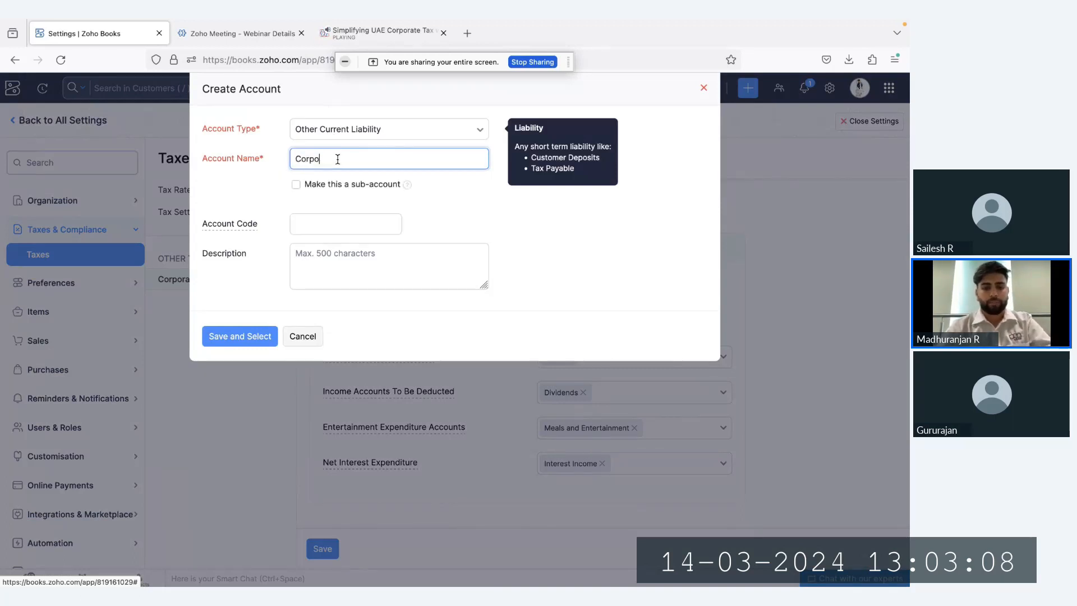
pyautogui.write('rate T')
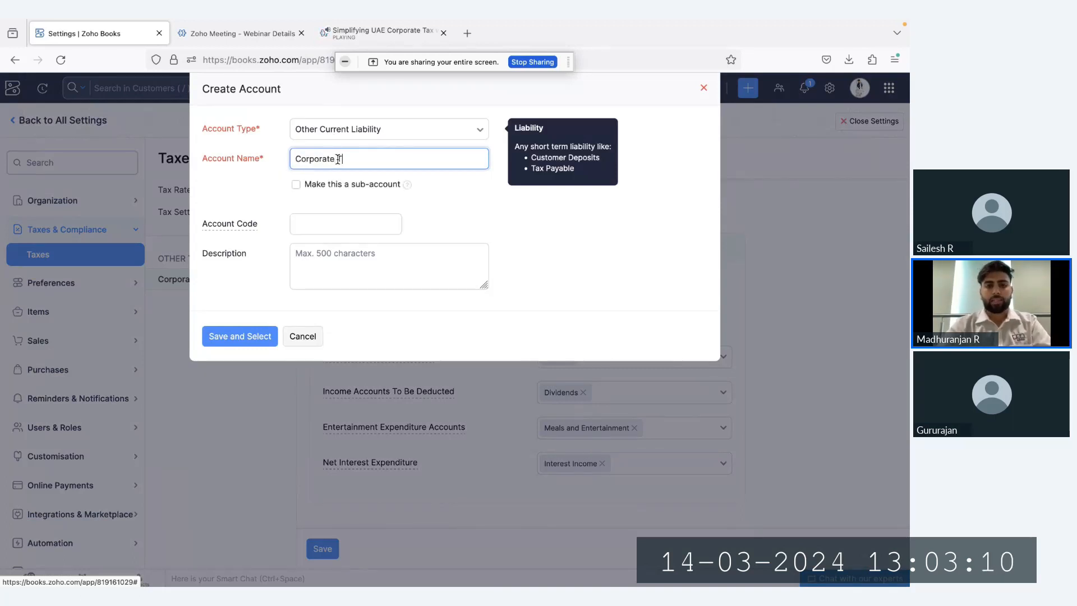
pyautogui.write('ax Liba')
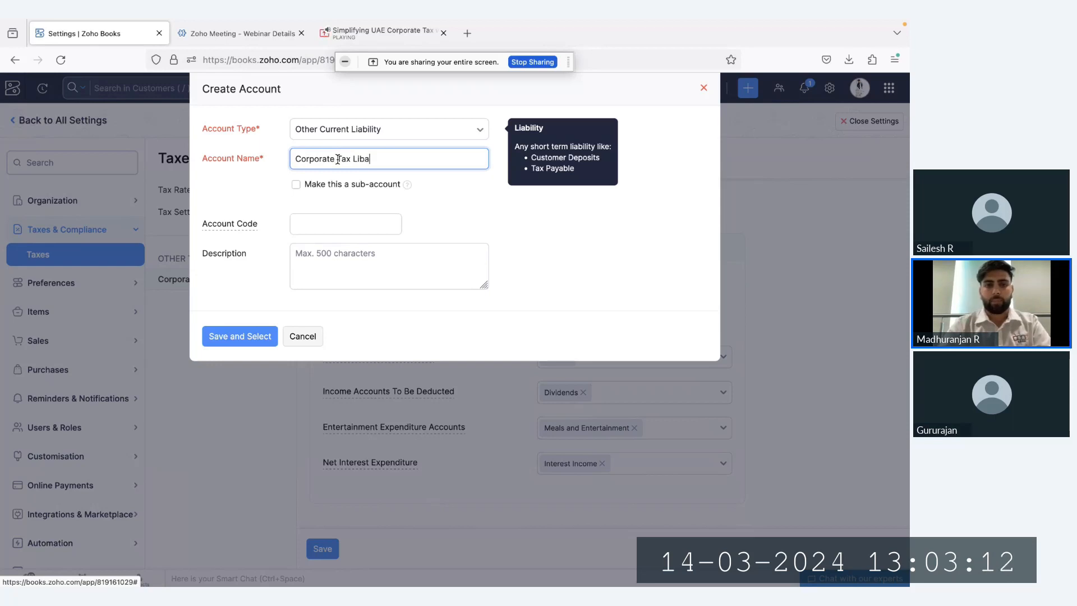
pyautogui.press('BackSpace')
pyautogui.press('BackSpace')
pyautogui.write('abil')
pyautogui.write('ity')
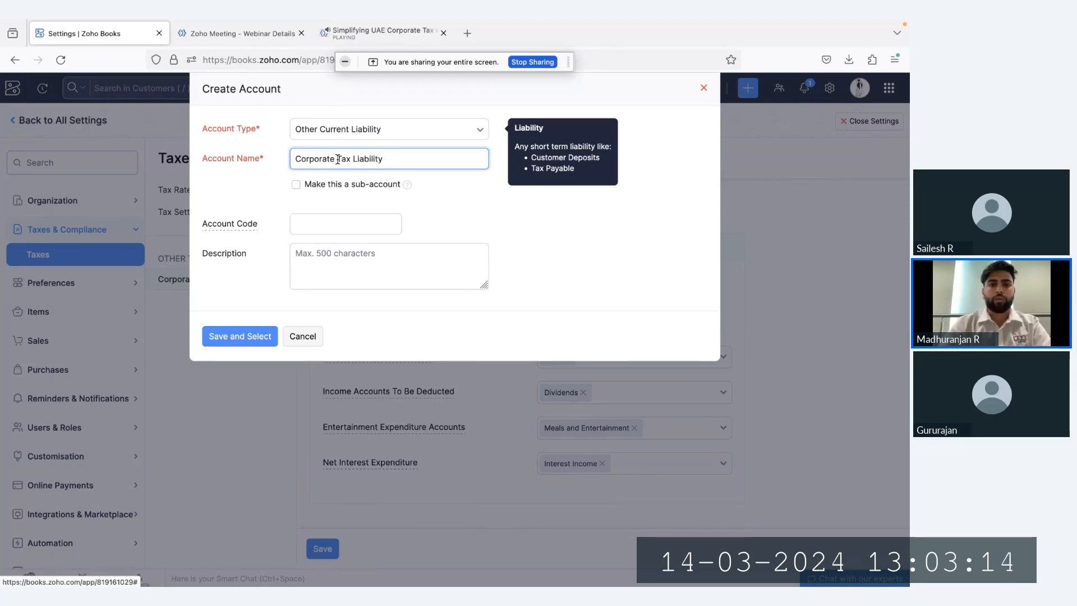
pyautogui.click(221, 348)
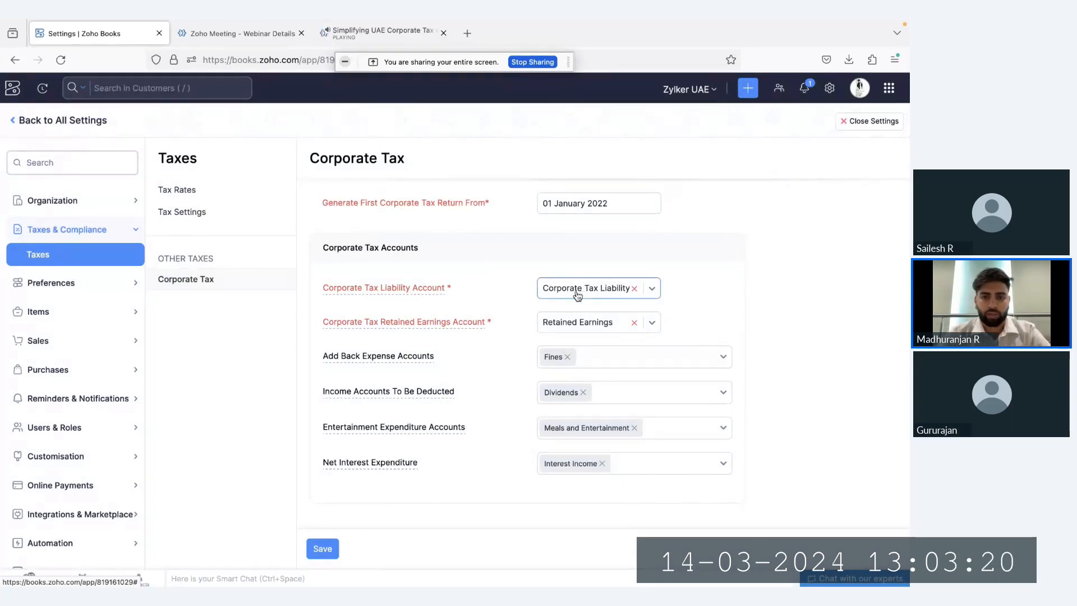
# Review the accounts available for the Corporate Tax Retained Earnings Account and the Add Back Expense Accounts
pyautogui.moveTo(325, 324)
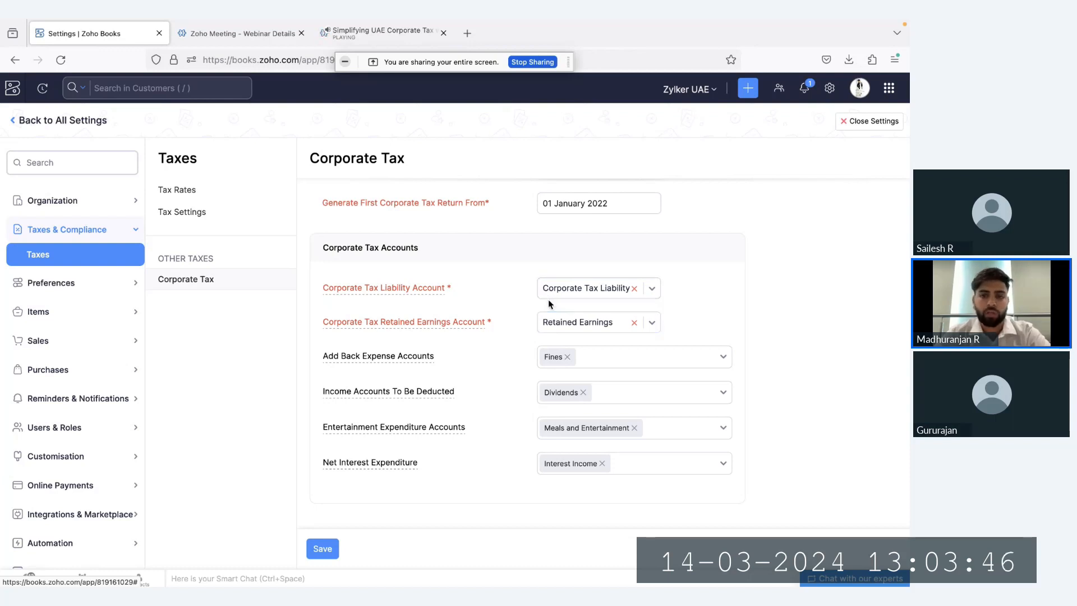
pyautogui.click(564, 329)
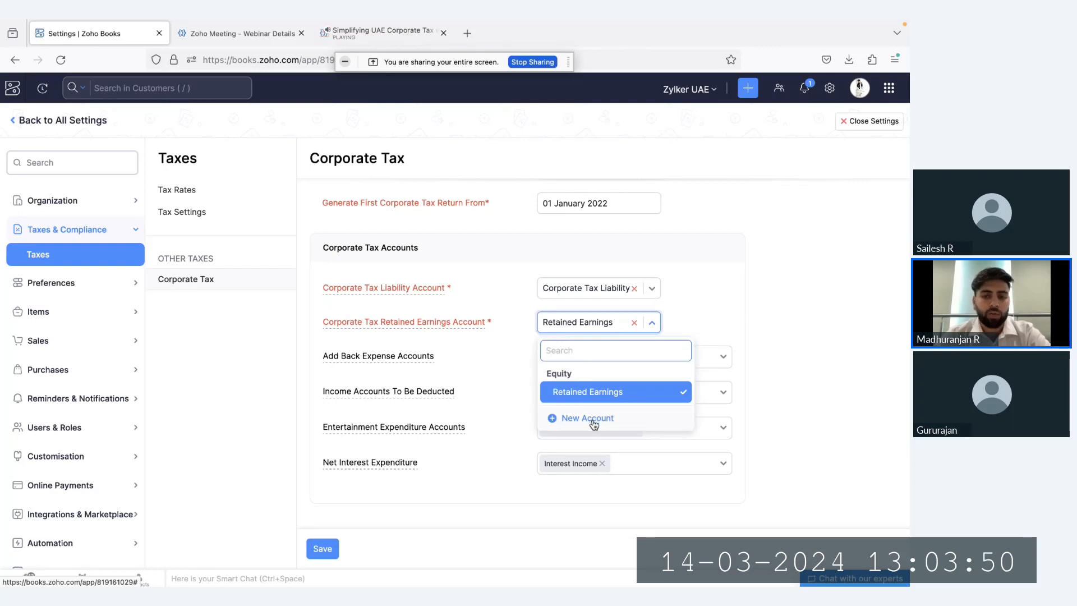
pyautogui.click(513, 323)
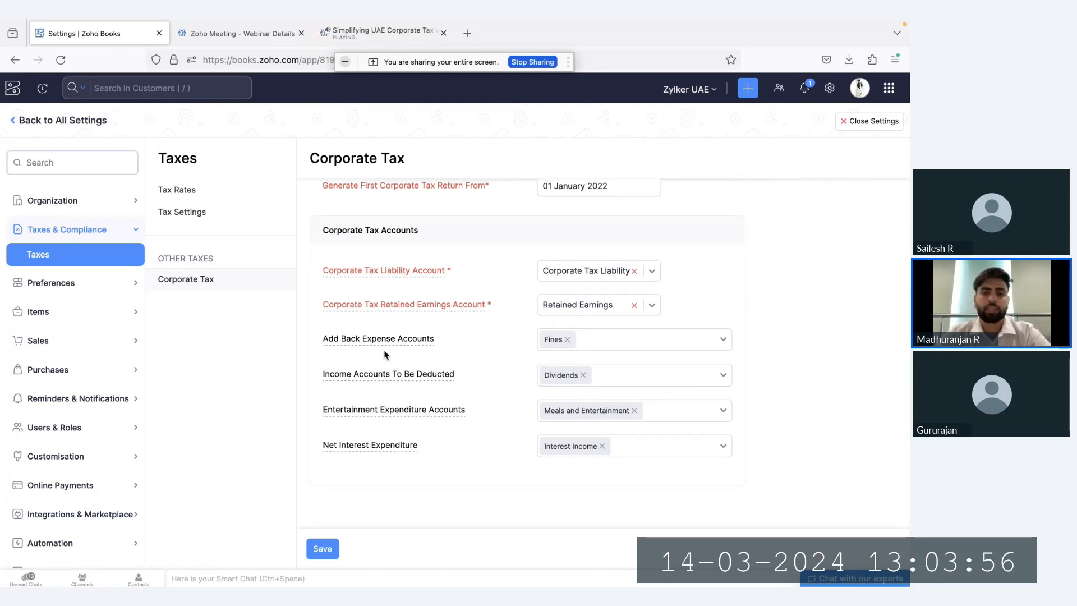
pyautogui.click(610, 346)
pyautogui.click(611, 348)
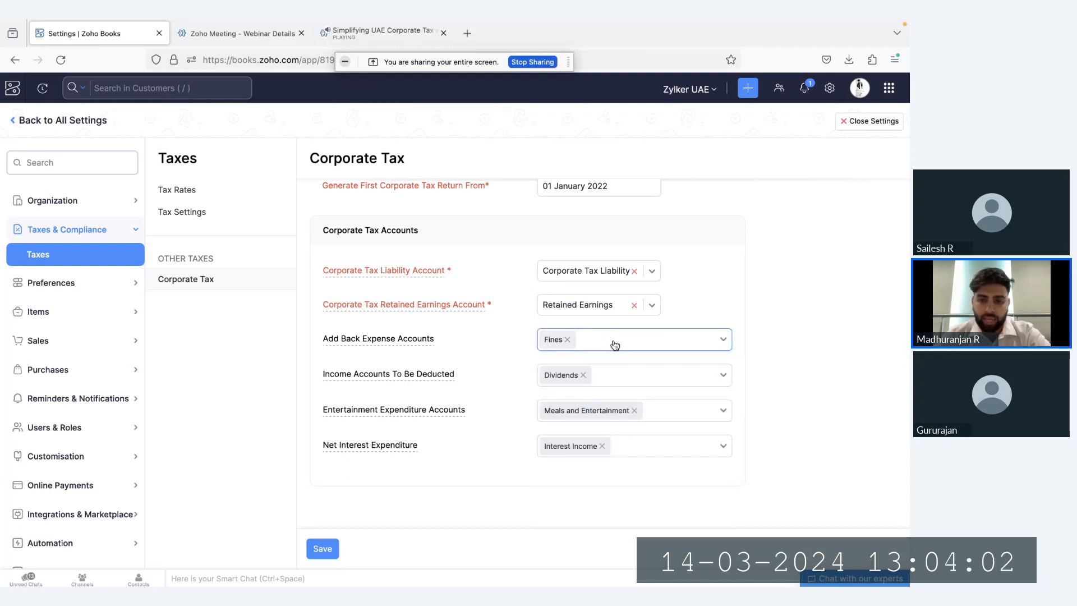
pyautogui.click(615, 345)
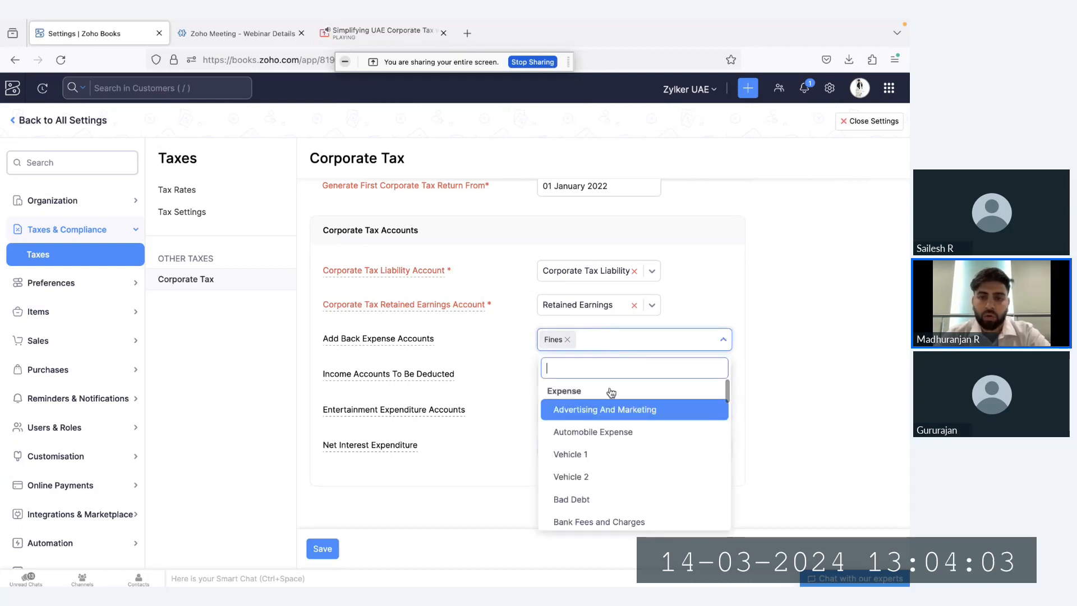
pyautogui.click(505, 345)
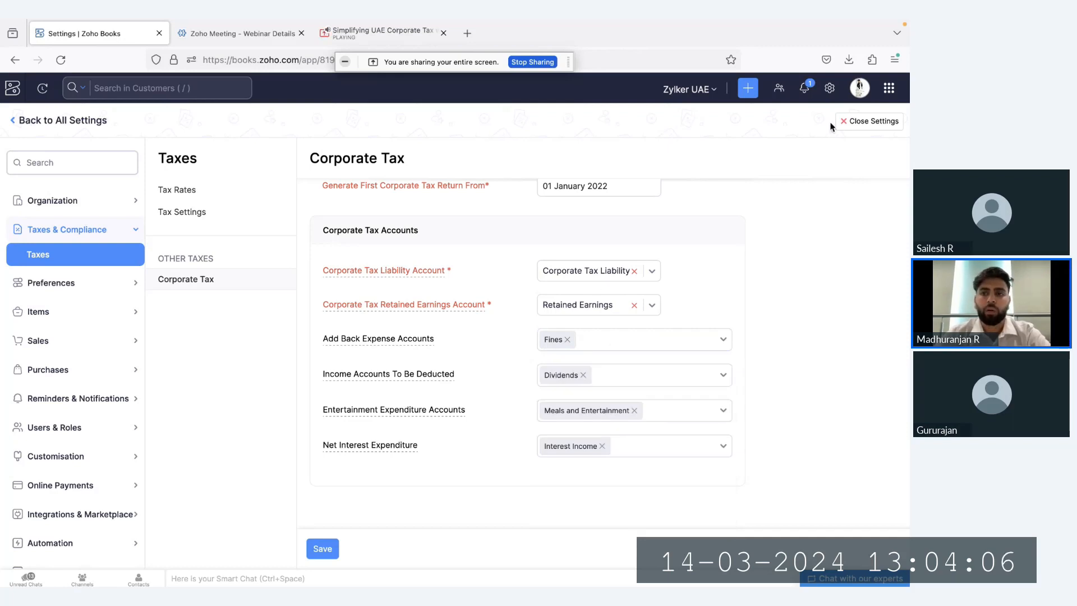
# Close the settings and open the Chart of Accounts
pyautogui.click(848, 121)
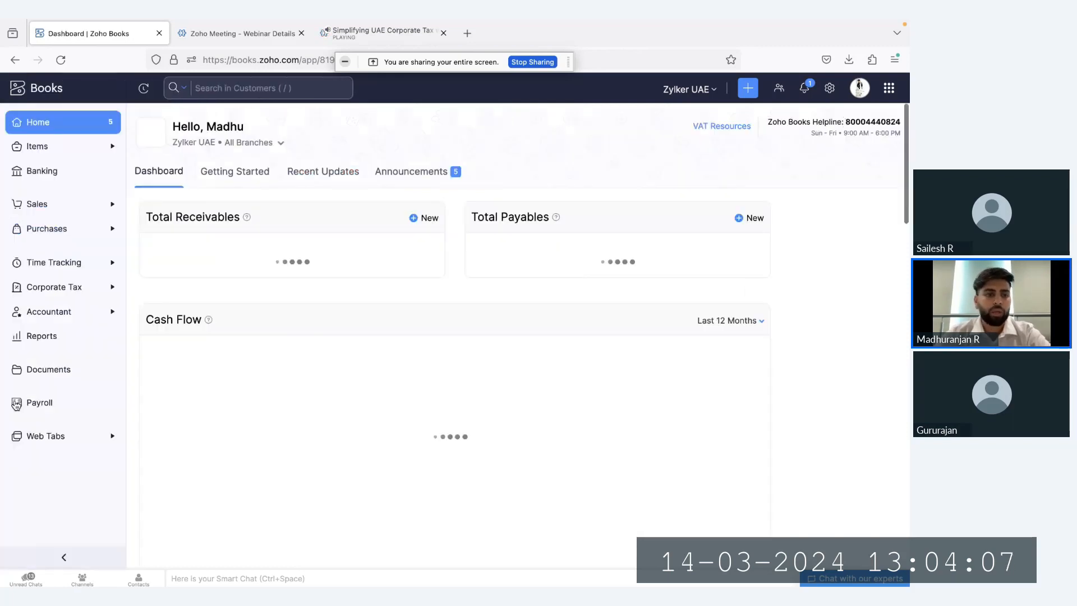
pyautogui.click(45, 313)
pyautogui.click(84, 492)
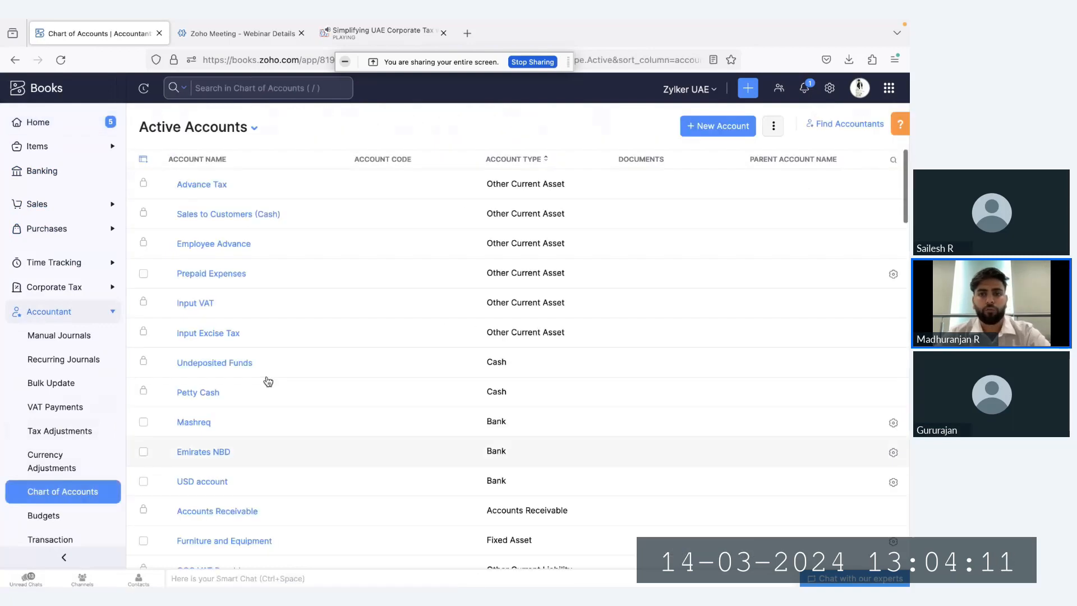
# Create a new Expense account named "Penalties" in the Chart of Accounts
pyautogui.click(702, 134)
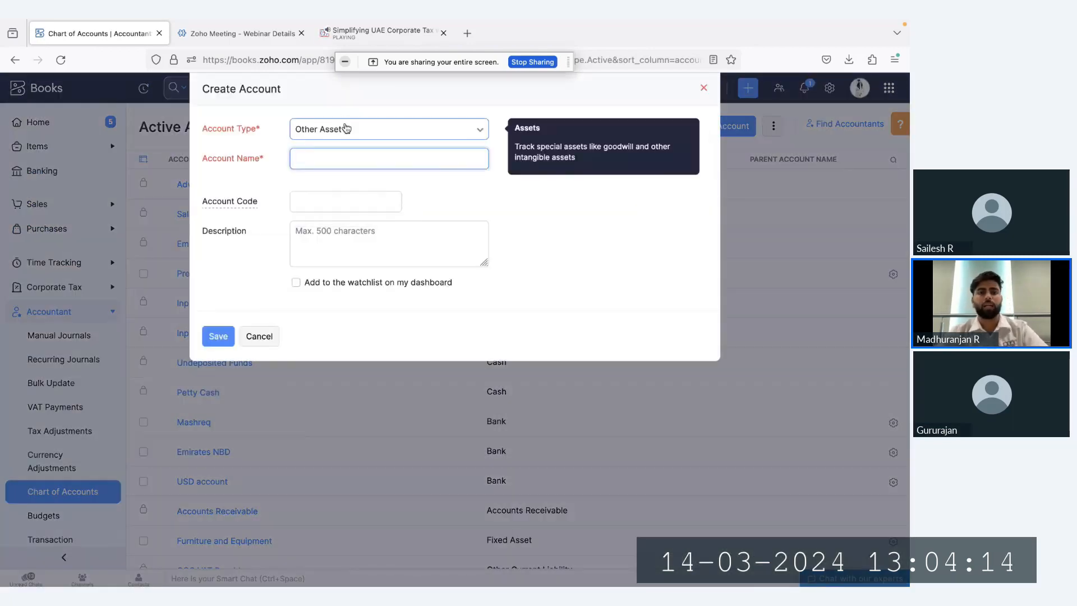
pyautogui.click(345, 128)
pyautogui.write('exp')
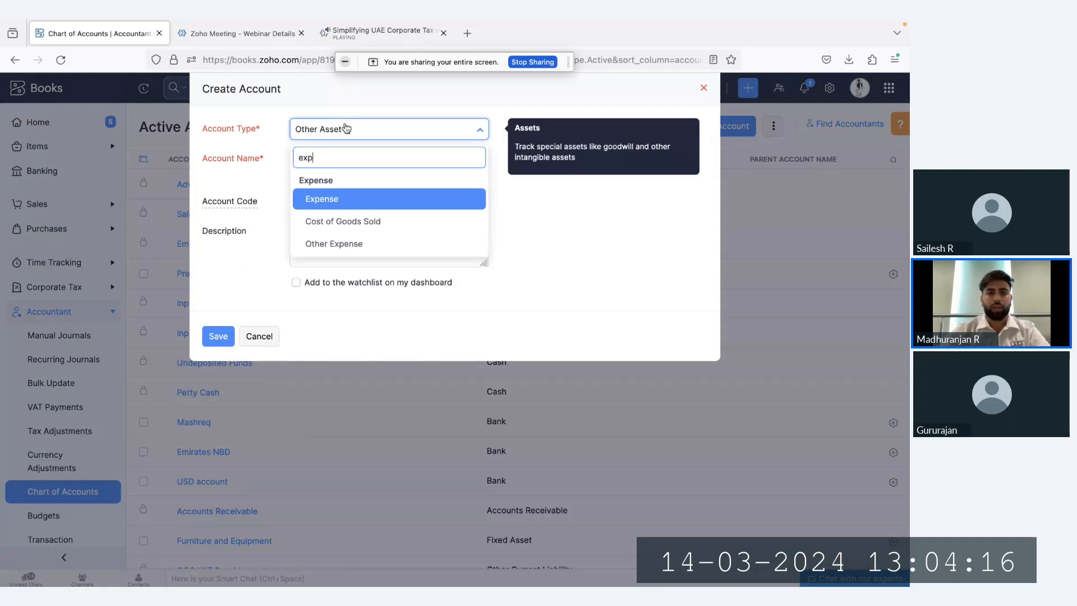
pyautogui.press('Return')
pyautogui.click(354, 160)
pyautogui.write('Penalties')
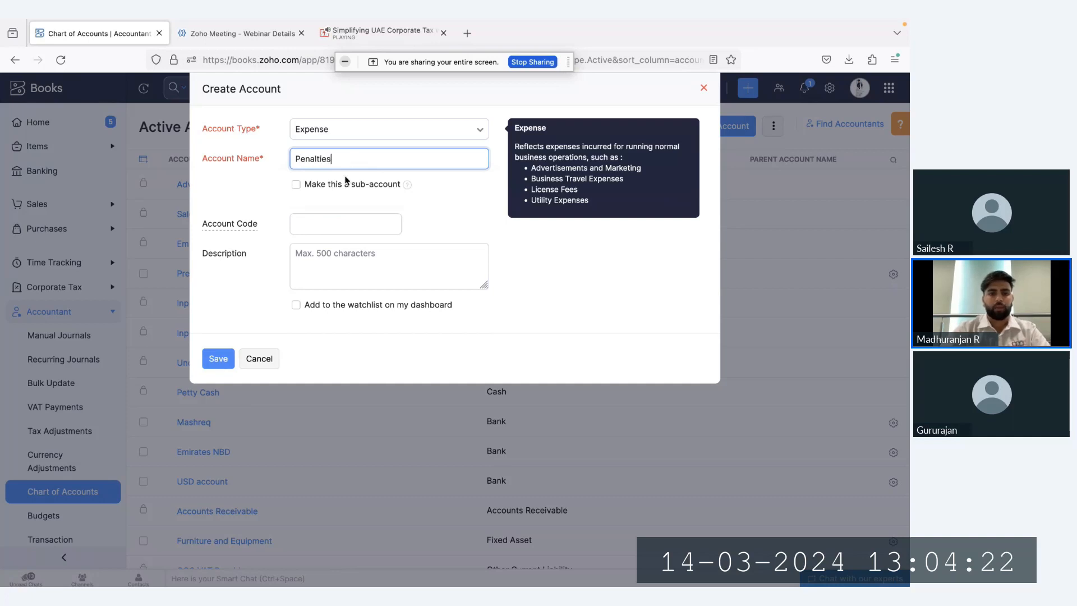
pyautogui.click(215, 363)
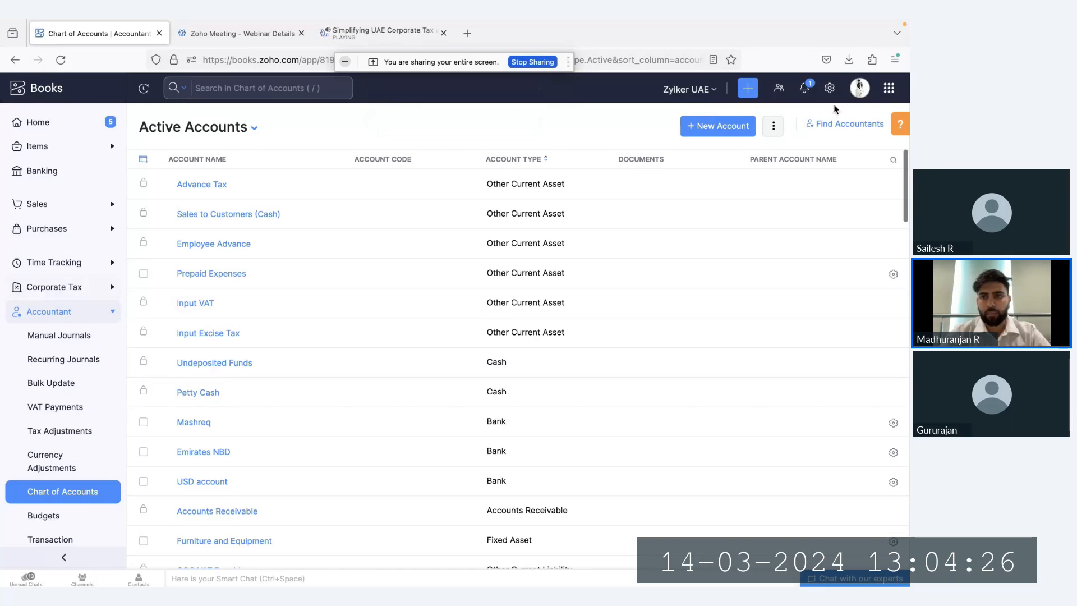
# Open the Corporate Tax settings and add Penalties to the Add Back Expense Accounts
pyautogui.click(830, 88)
pyautogui.click(412, 270)
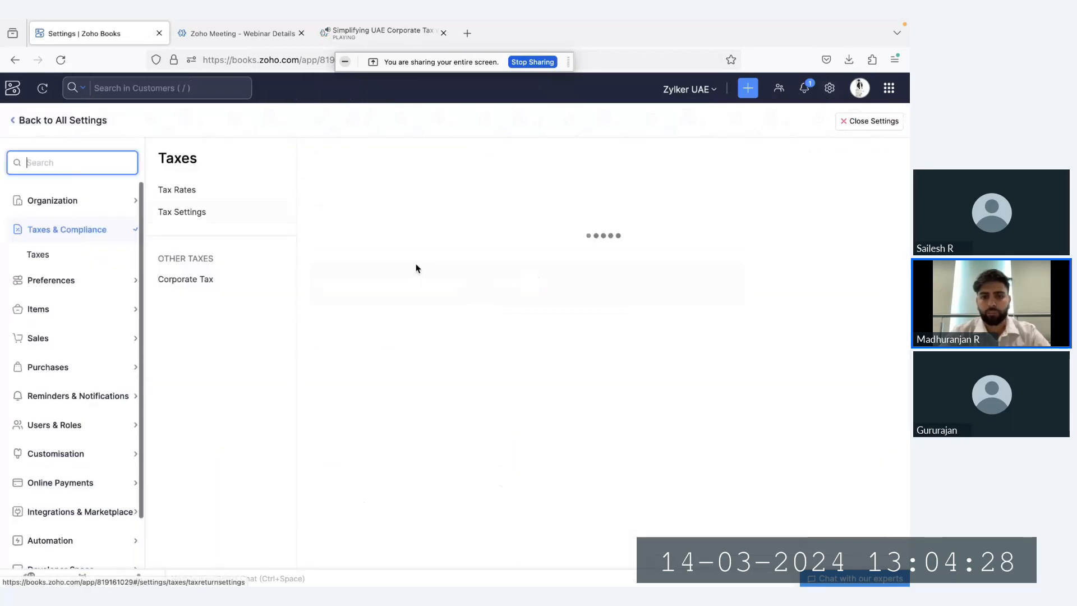
pyautogui.click(228, 280)
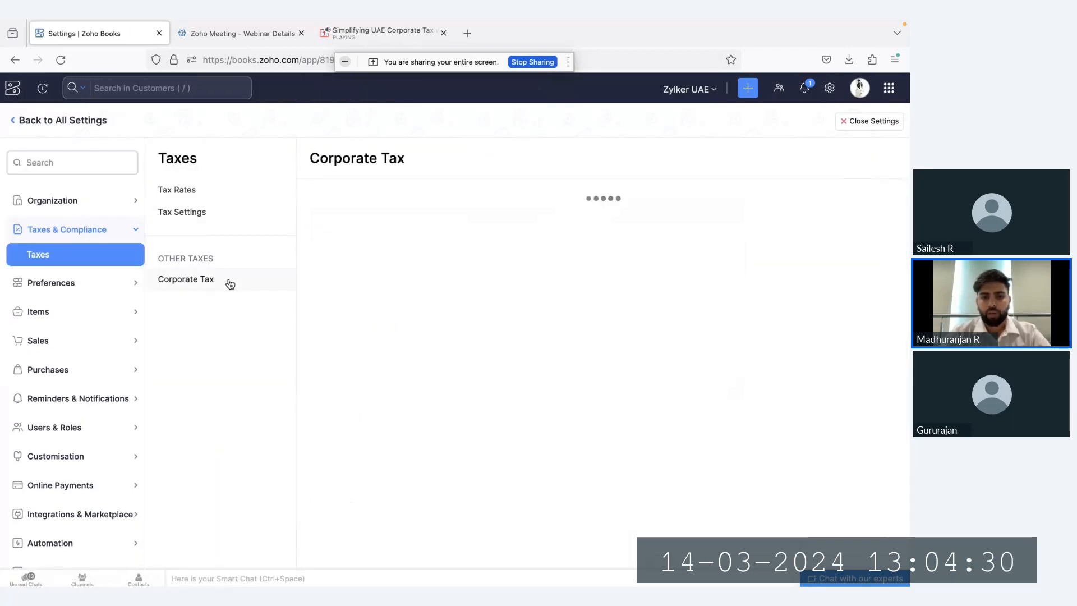
pyautogui.scroll(-2, 562, 370)
pyautogui.click(616, 380)
pyautogui.scroll(-1, 616, 380)
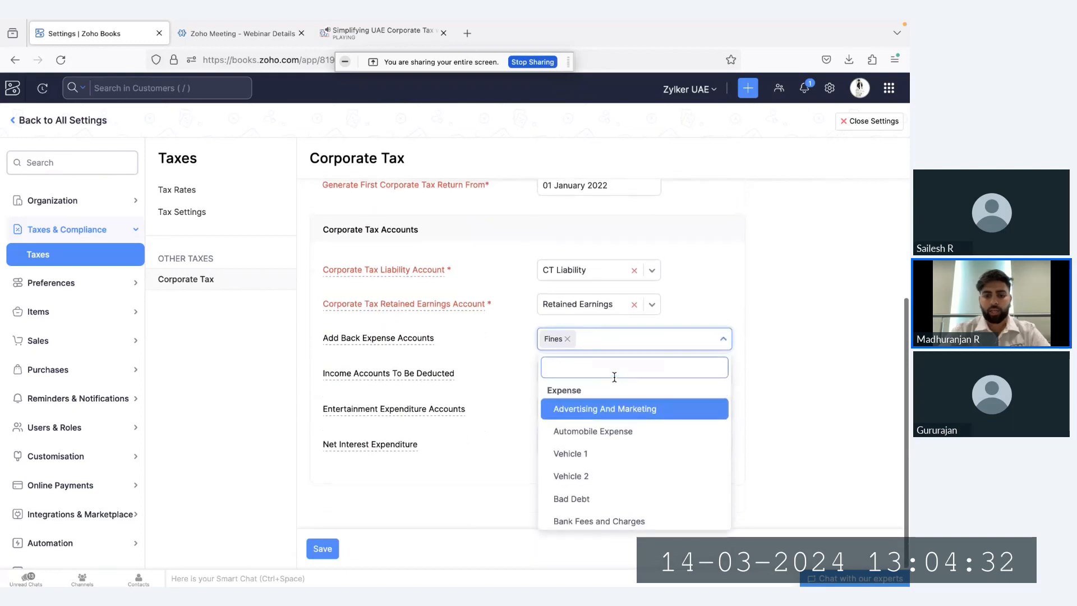
pyautogui.write('pen')
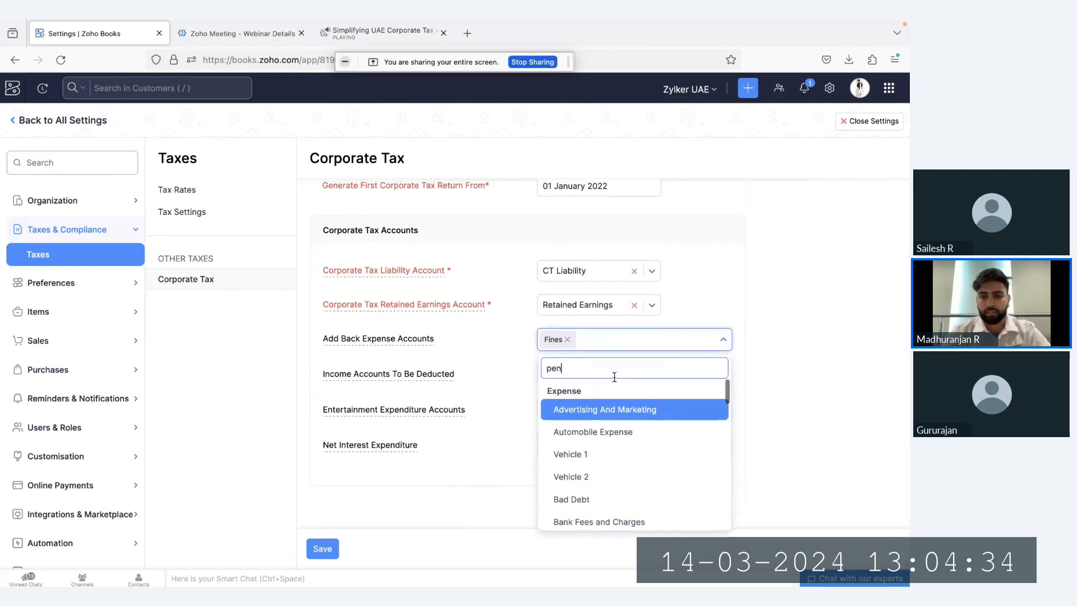
pyautogui.scroll(-5, 642, 435)
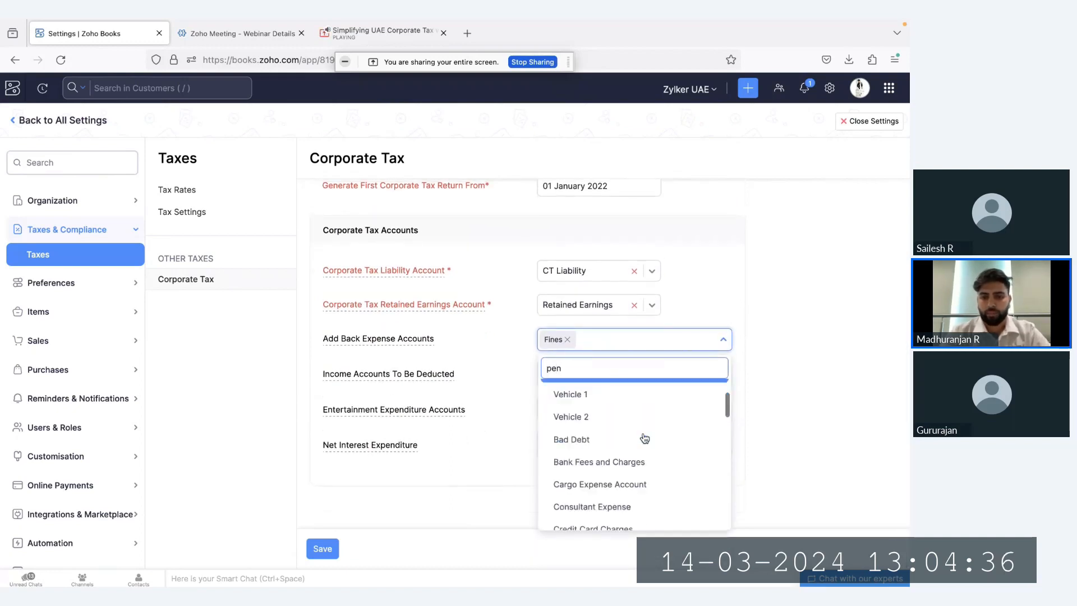
pyautogui.scroll(-4, 645, 438)
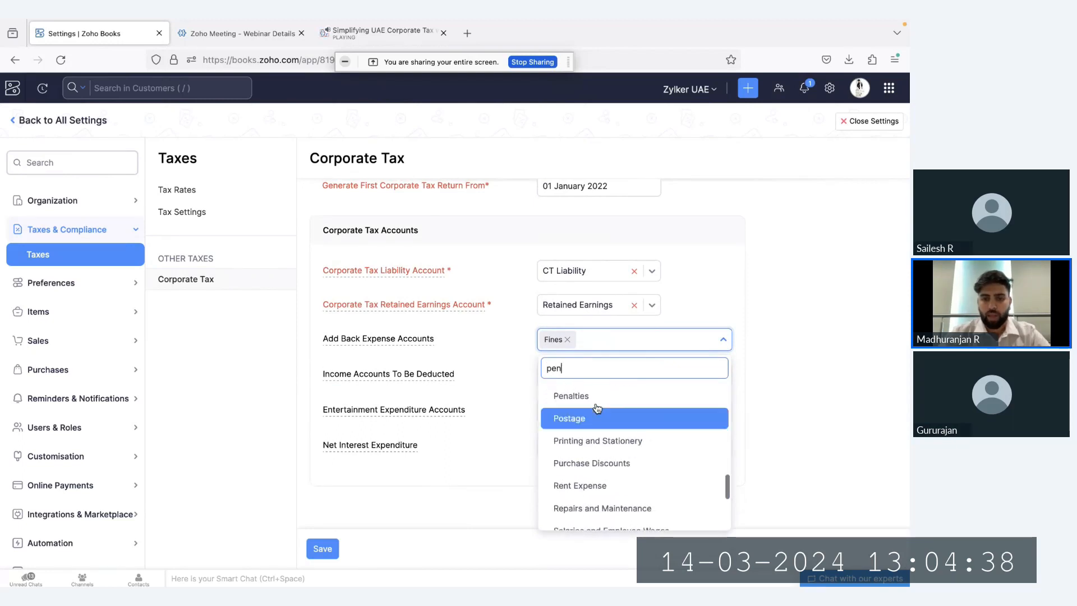
pyautogui.click(593, 401)
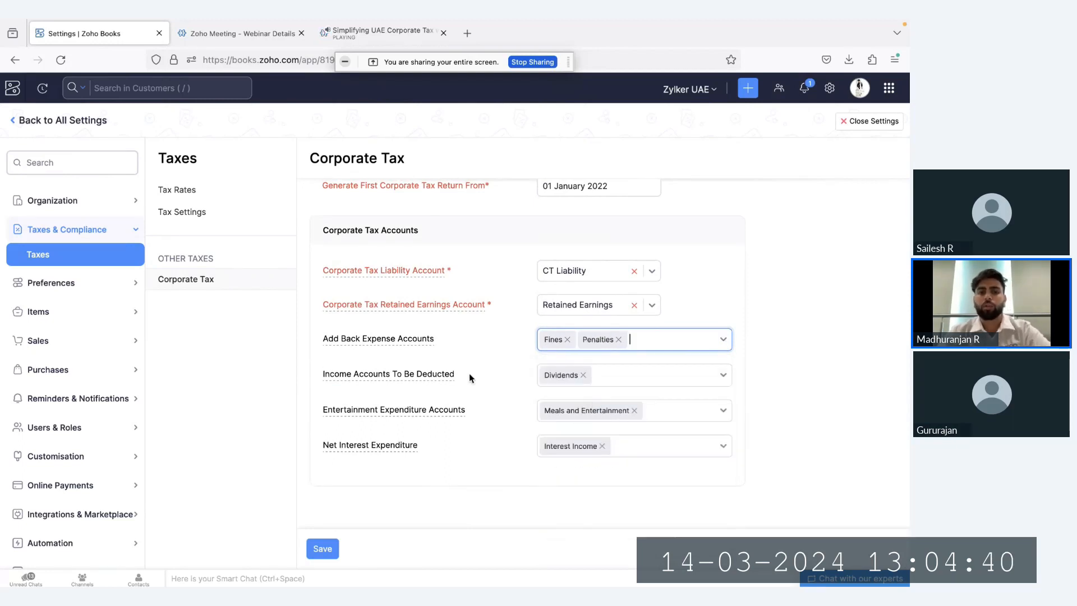
# Review the accounts available for the Add Back Expense Accounts and the Income Accounts To Be Deducted
pyautogui.moveTo(319, 344)
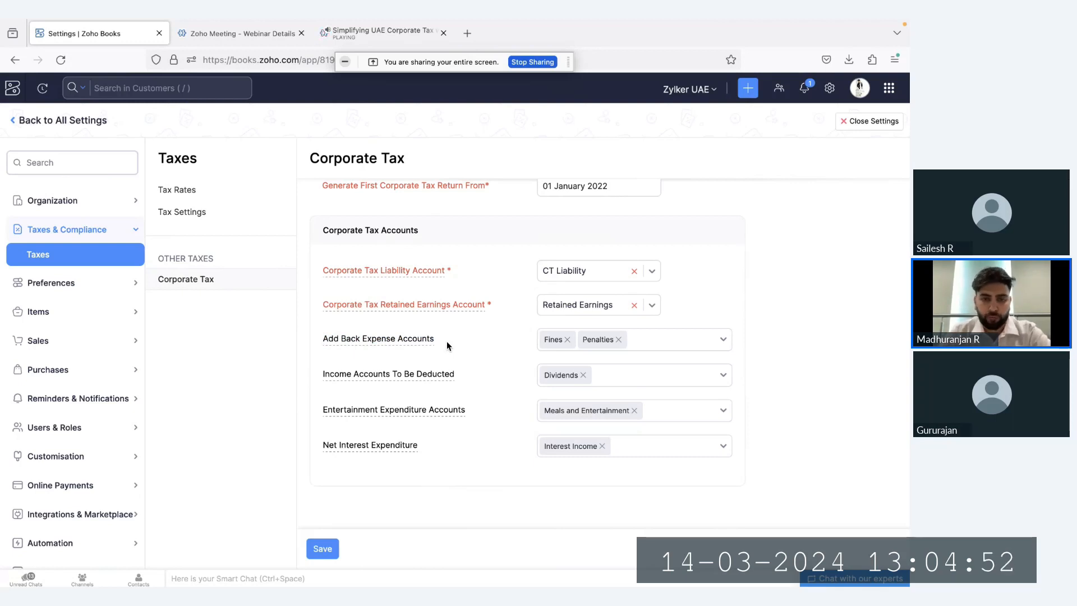
pyautogui.click(695, 345)
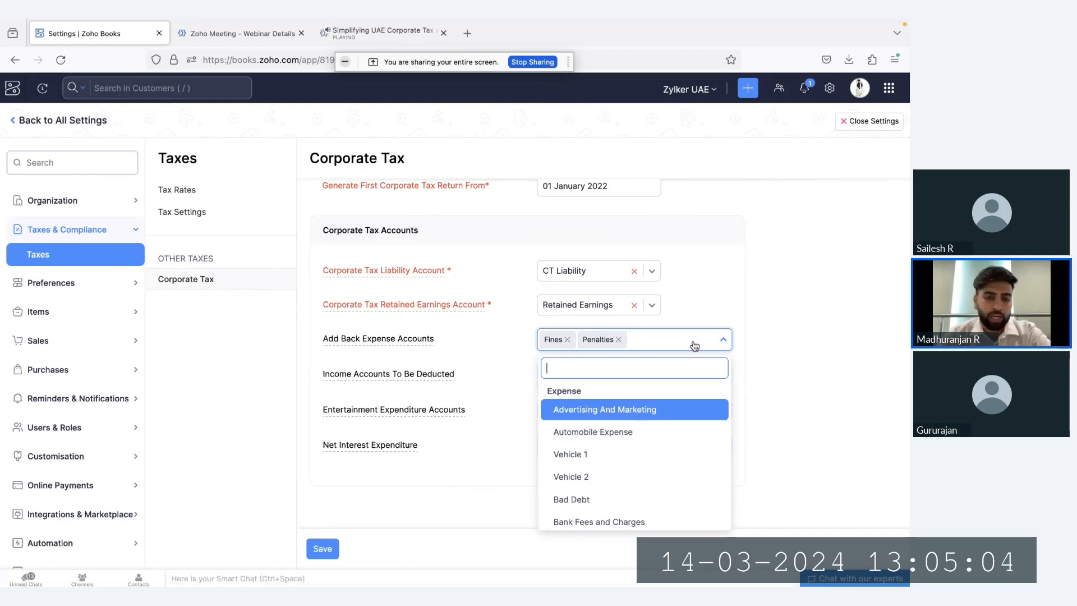
pyautogui.click(497, 335)
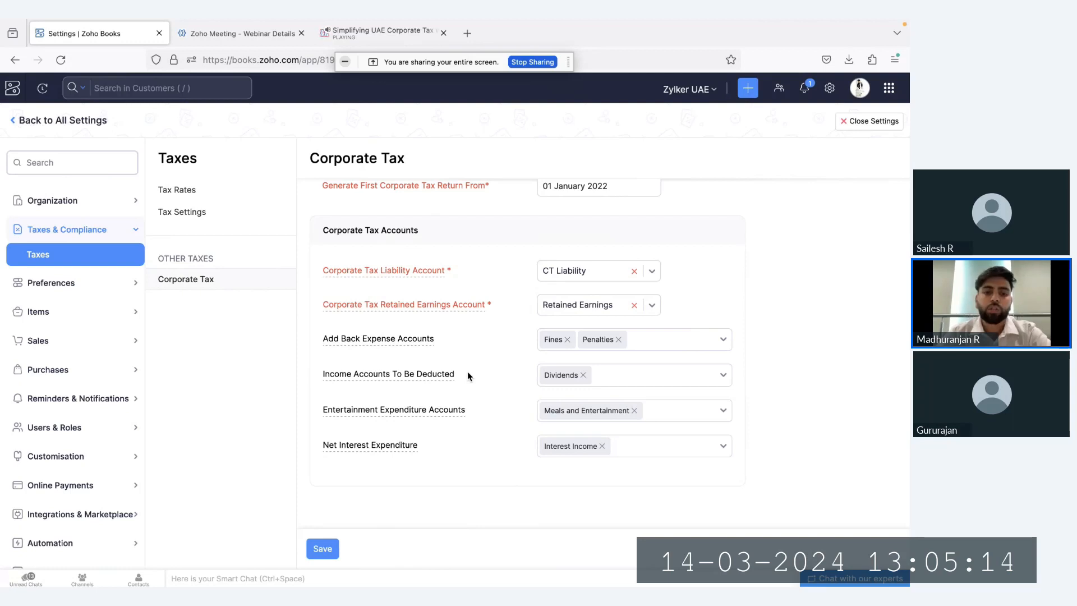
pyautogui.click(641, 380)
pyautogui.click(643, 381)
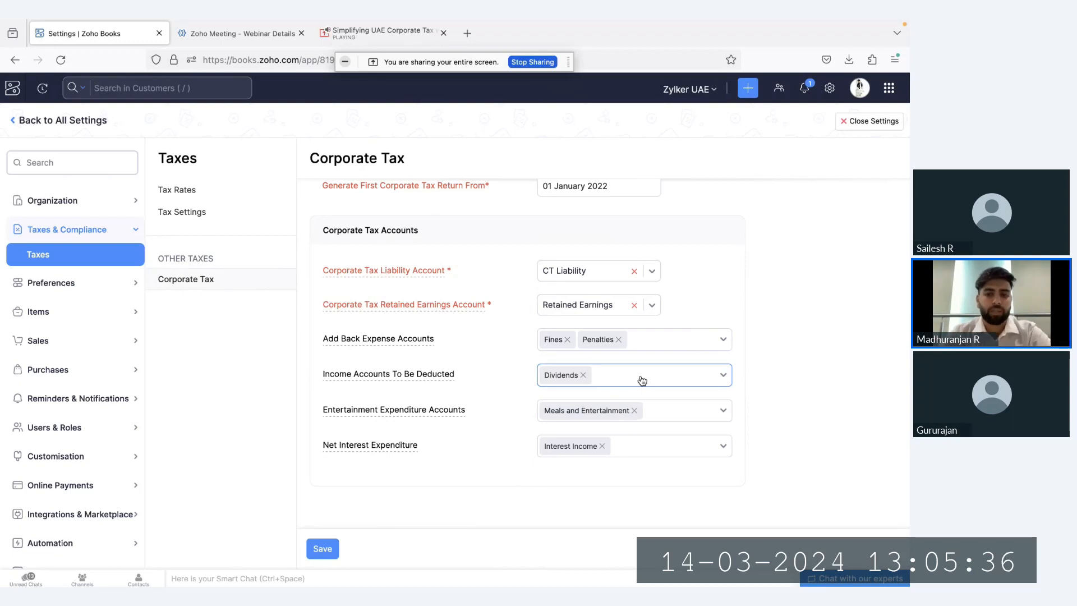
pyautogui.click(611, 379)
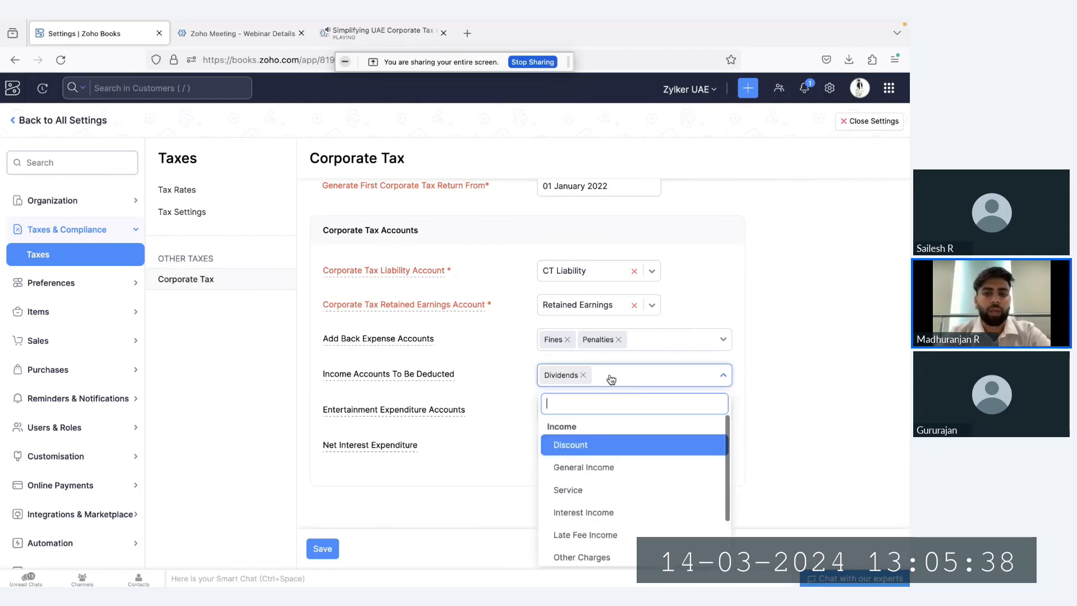
pyautogui.click(611, 379)
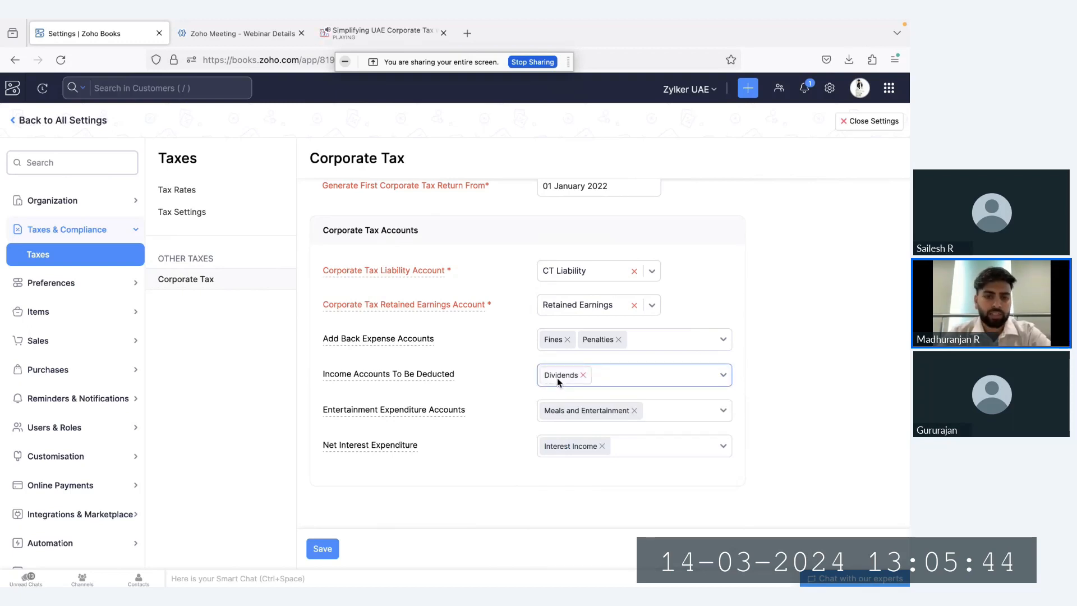
pyautogui.moveTo(453, 379)
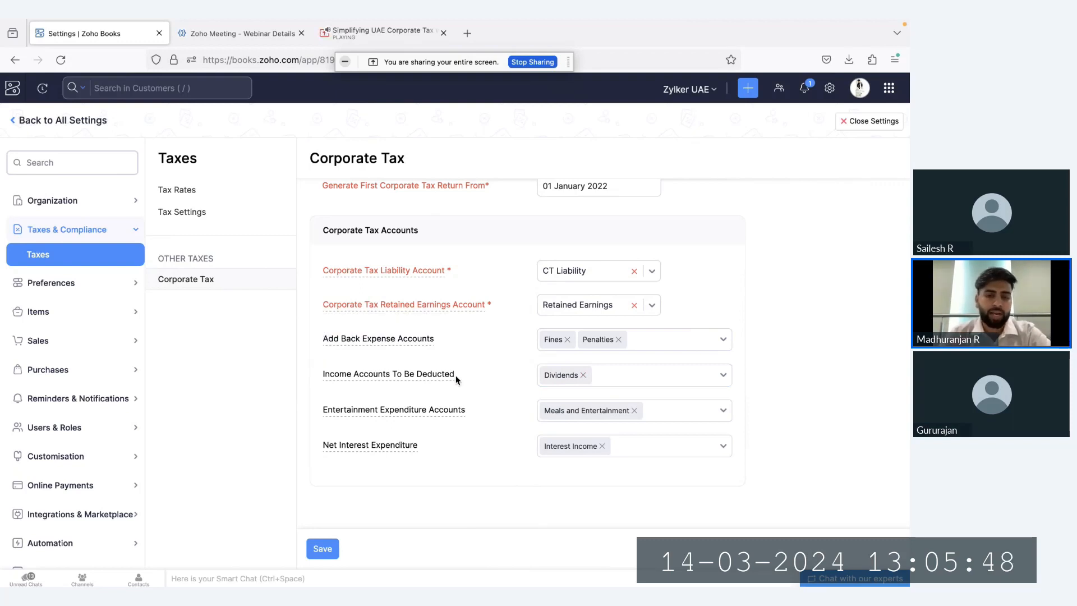
# Review the Entertainment Expenditure Accounts setting and the expense accounts available for it
pyautogui.moveTo(323, 410); pyautogui.dragTo(466, 412)
pyautogui.click(476, 418)
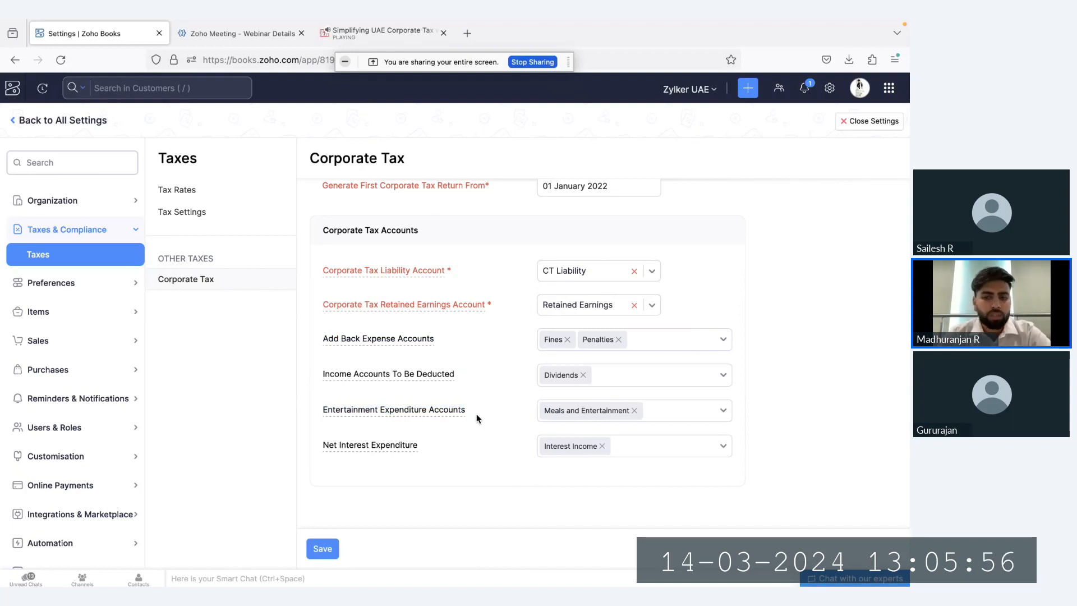
pyautogui.click(690, 416)
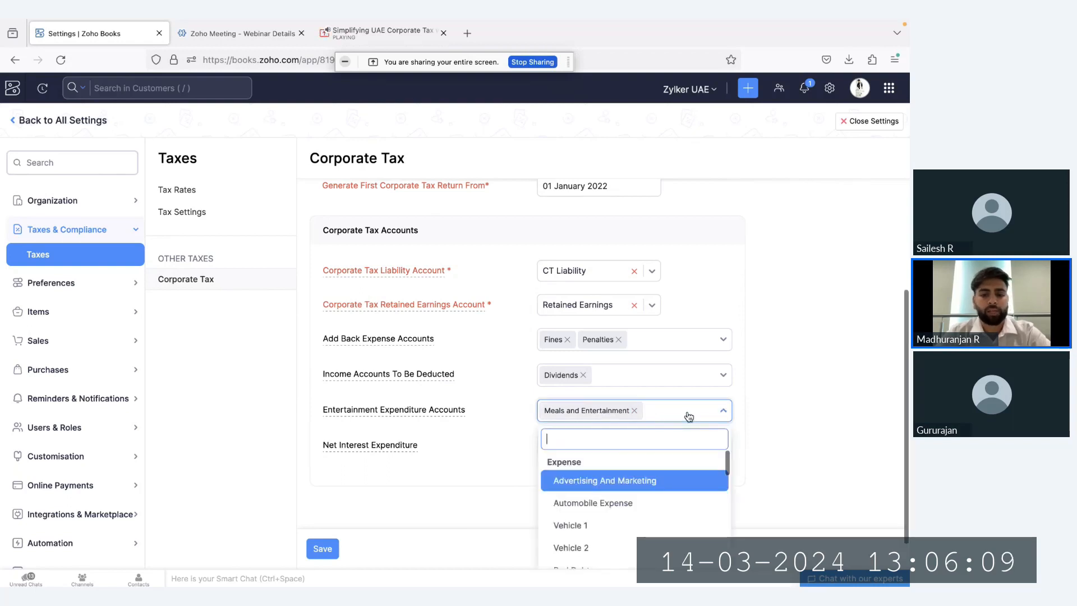
pyautogui.click(467, 411)
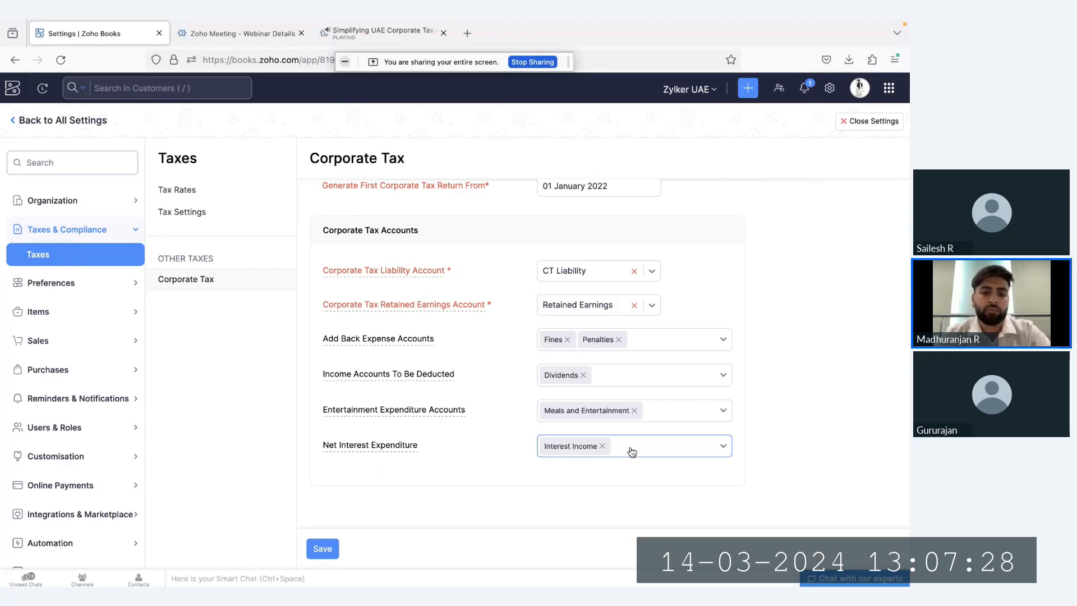
# Examine the Net Interest Expenditure setting, reading its description and the accounts available for it
pyautogui.moveTo(329, 449)
pyautogui.moveTo(322, 446); pyautogui.dragTo(414, 449)
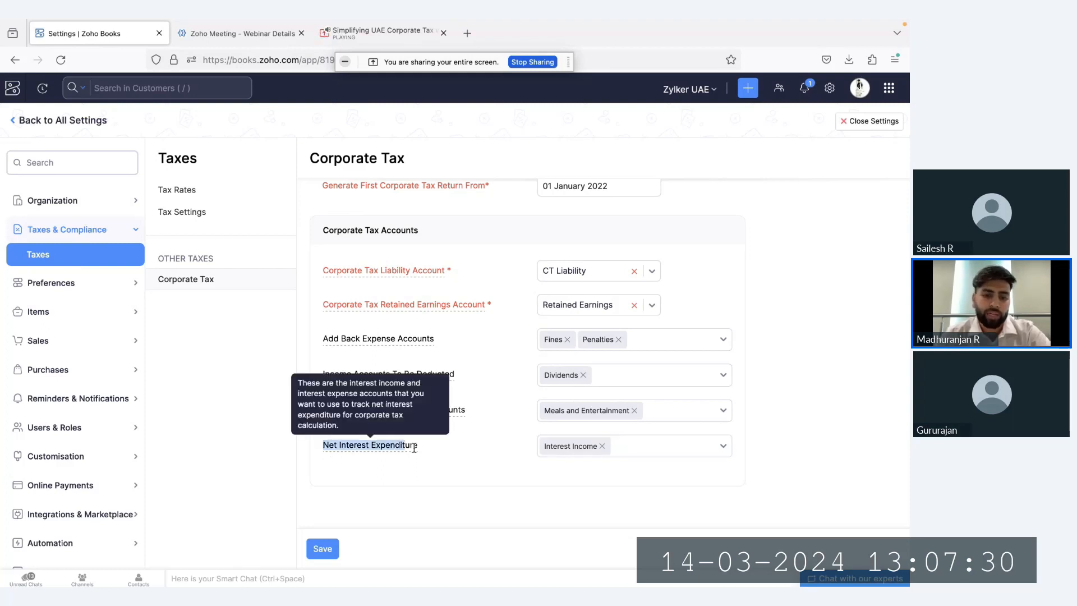
pyautogui.click(432, 449)
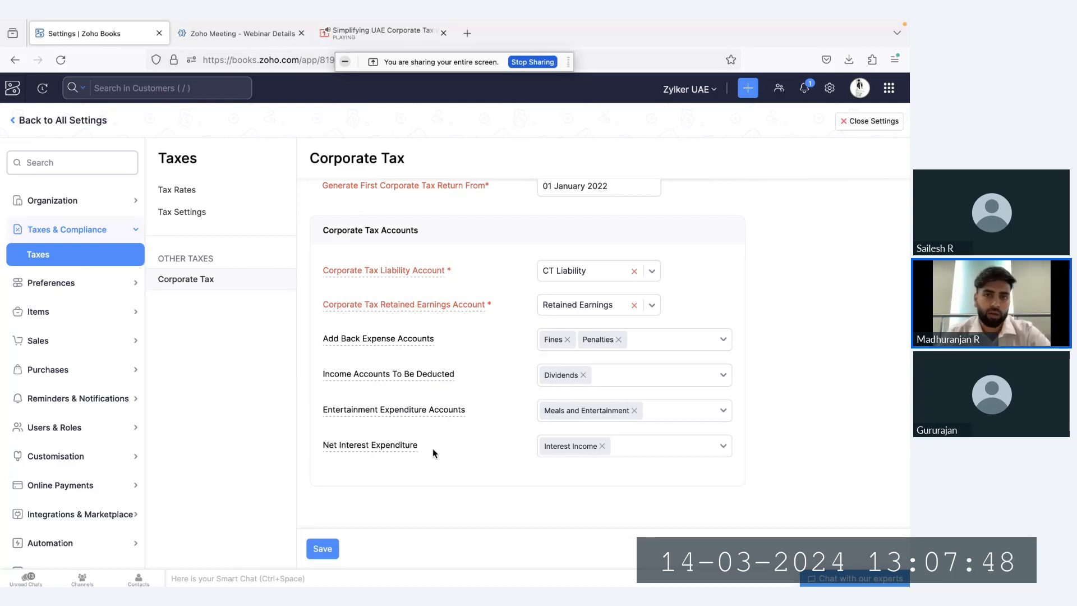
pyautogui.moveTo(321, 446); pyautogui.dragTo(392, 444)
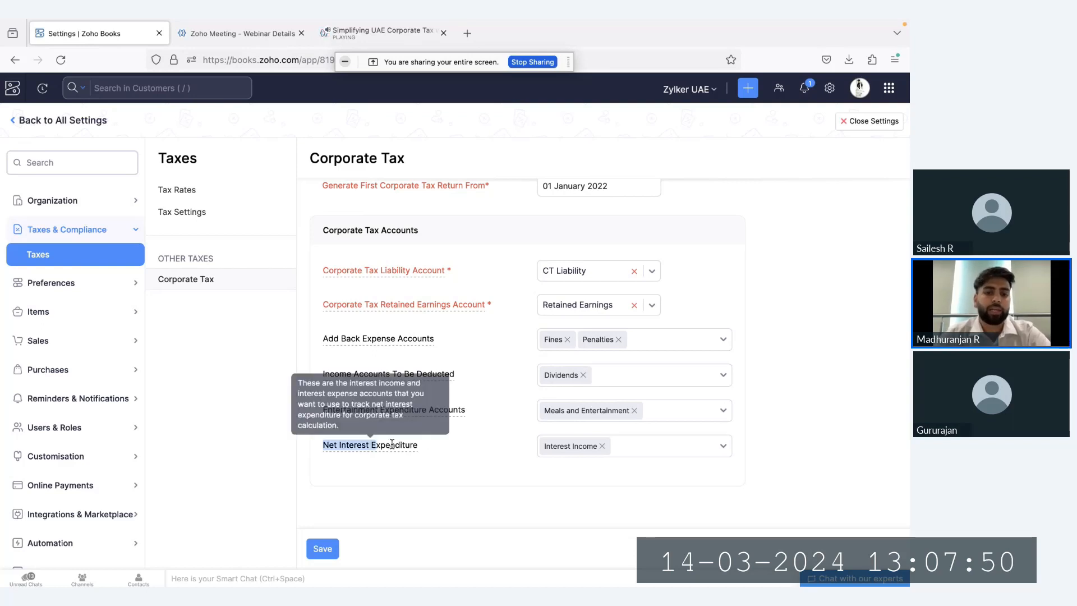
pyautogui.click(432, 451)
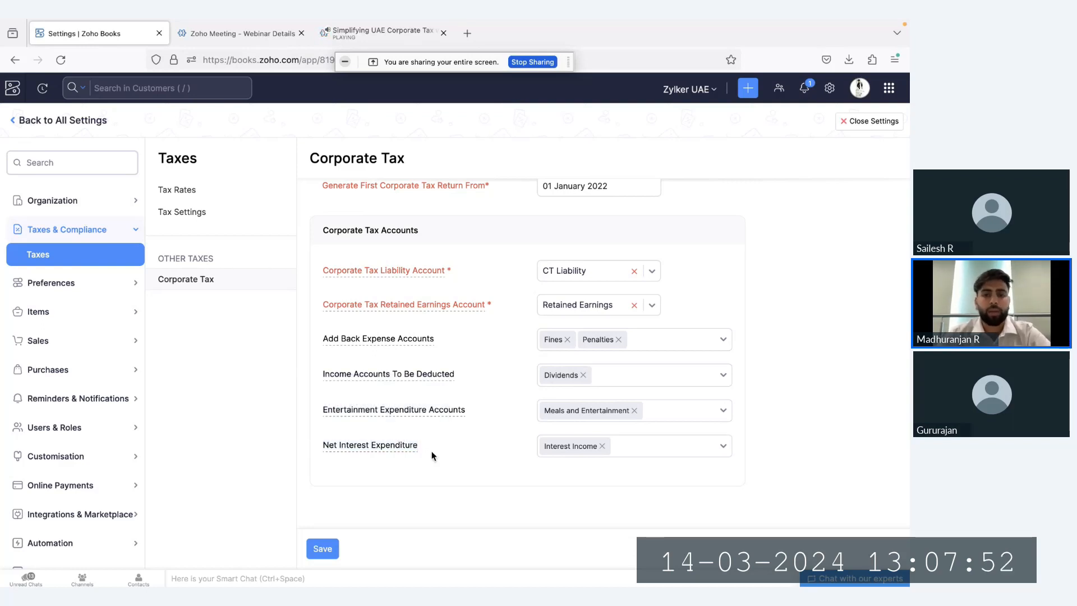
pyautogui.click(699, 446)
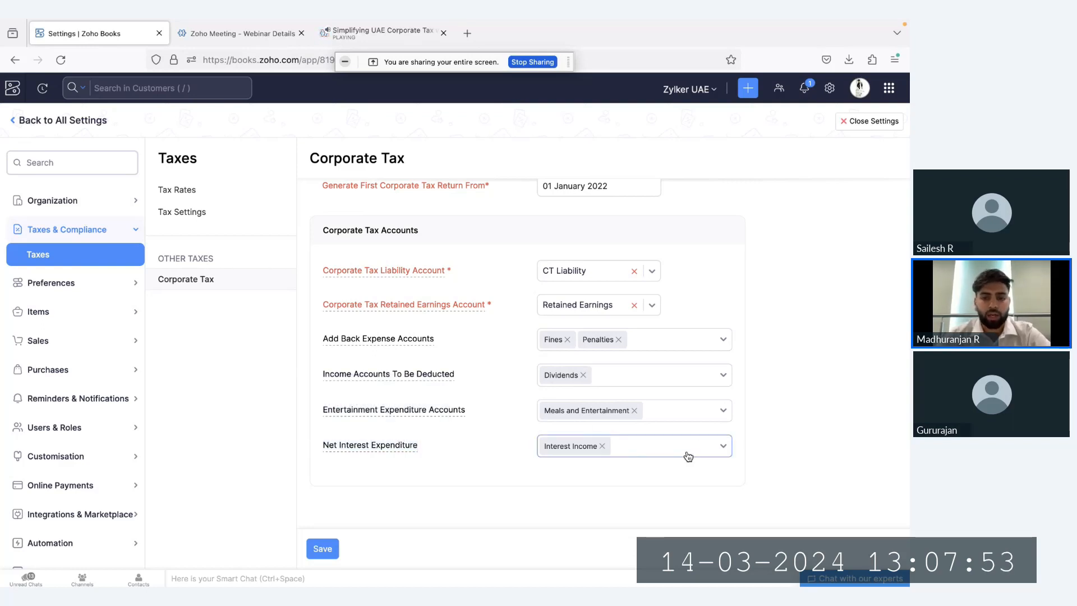
pyautogui.click(649, 452)
pyautogui.click(473, 403)
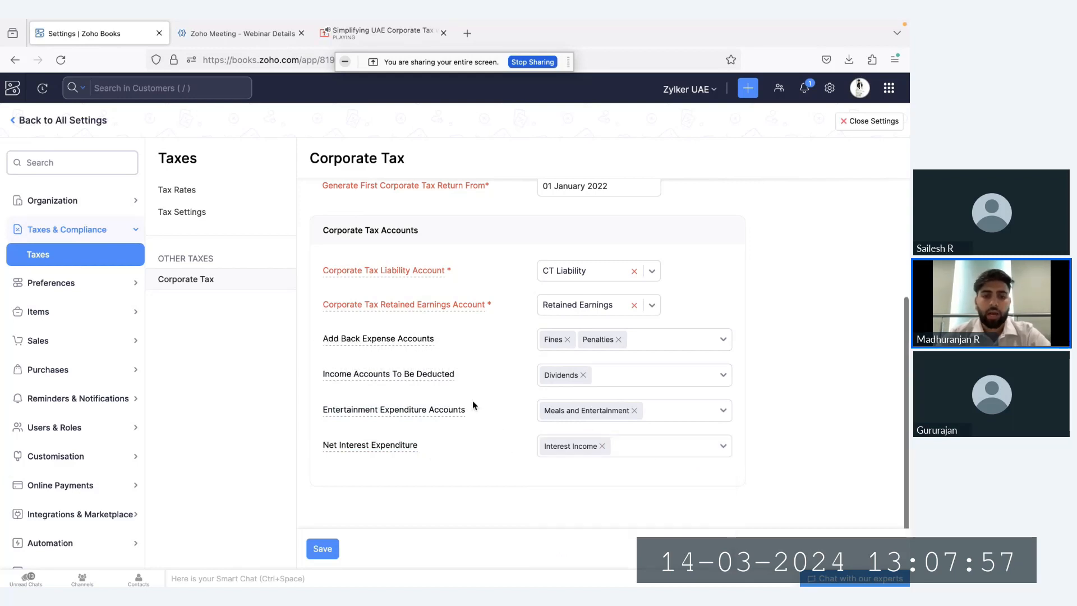
# Save the Corporate Tax settings and close the settings page
pyautogui.click(328, 548)
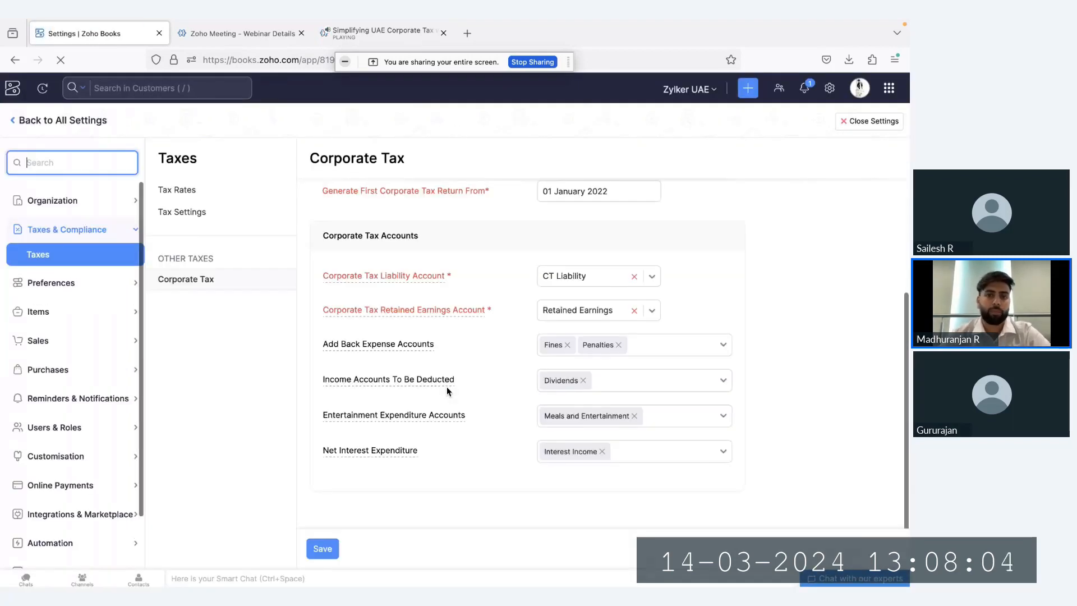
pyautogui.scroll(2, 517, 389)
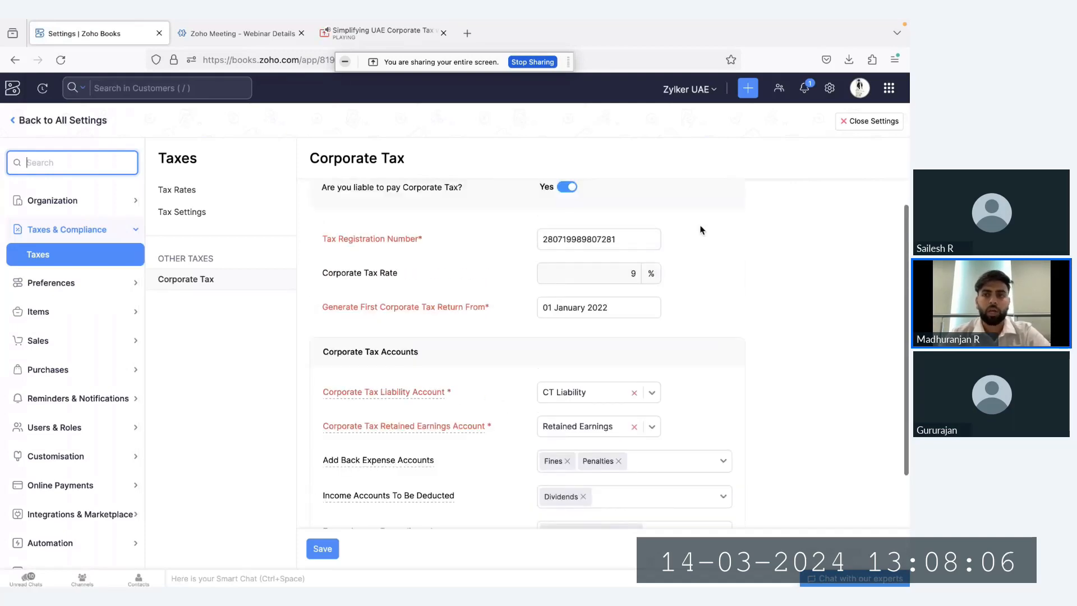
pyautogui.click(850, 124)
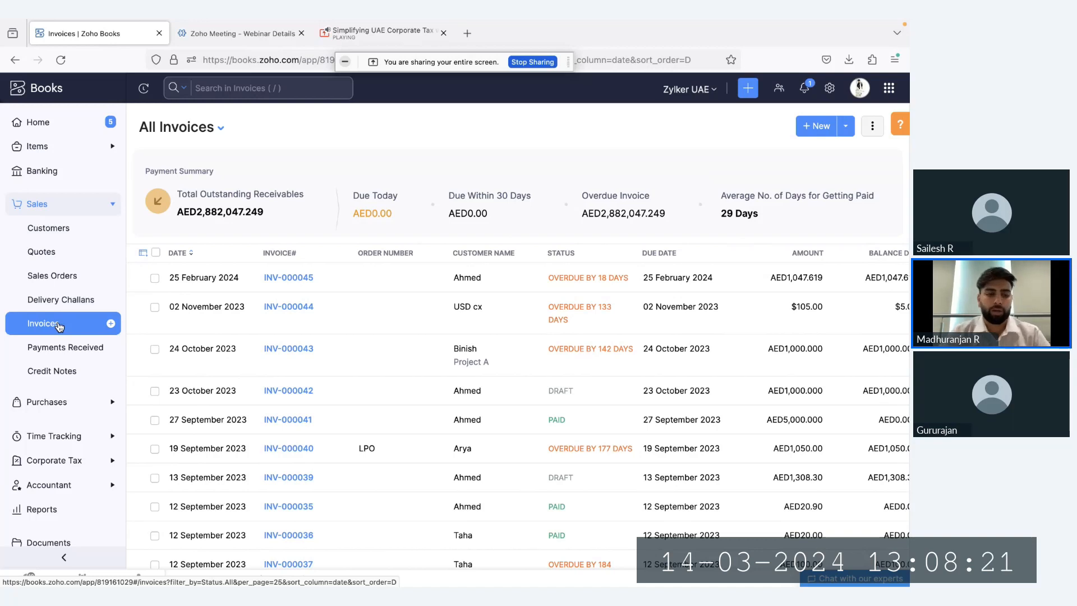
# Start a new purchase expense against the Penalties account with an amount of AED 5000
pyautogui.click(72, 403)
pyautogui.click(110, 277)
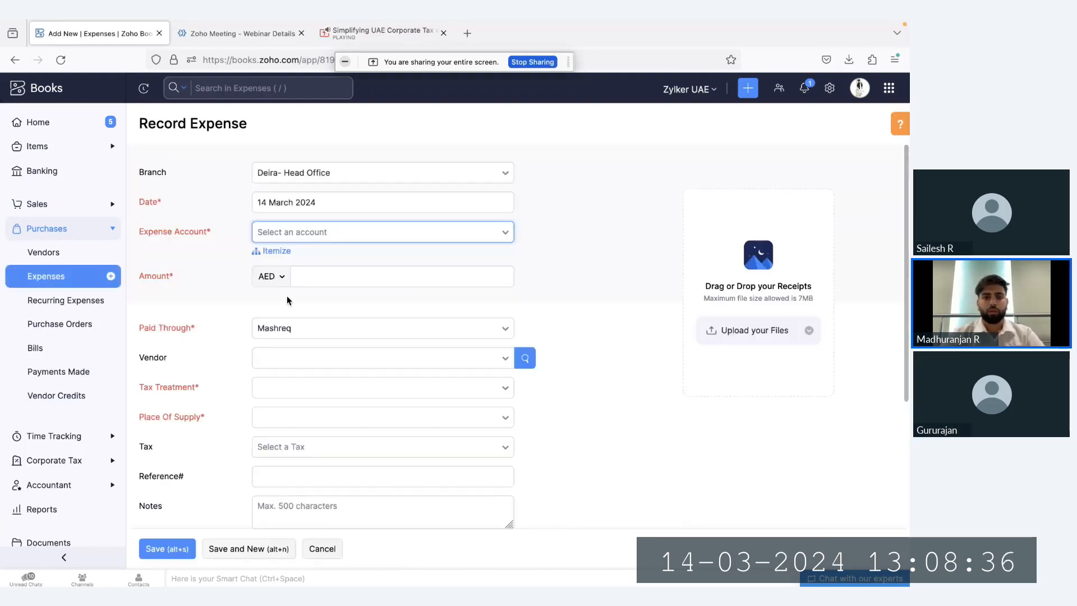
pyautogui.click(364, 235)
pyautogui.write('pena')
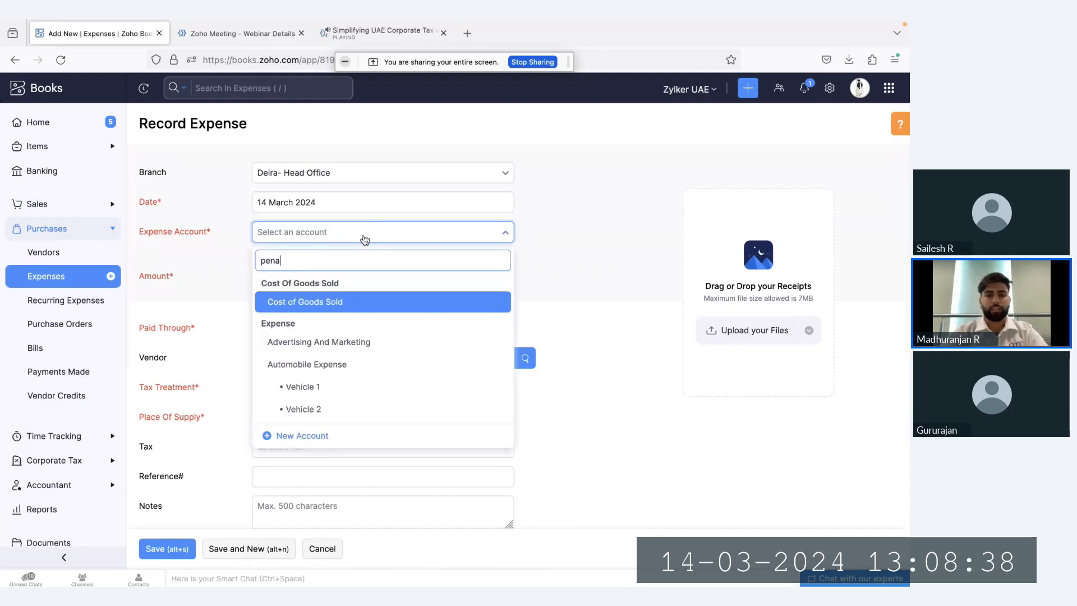
pyautogui.press('Return')
pyautogui.click(377, 273)
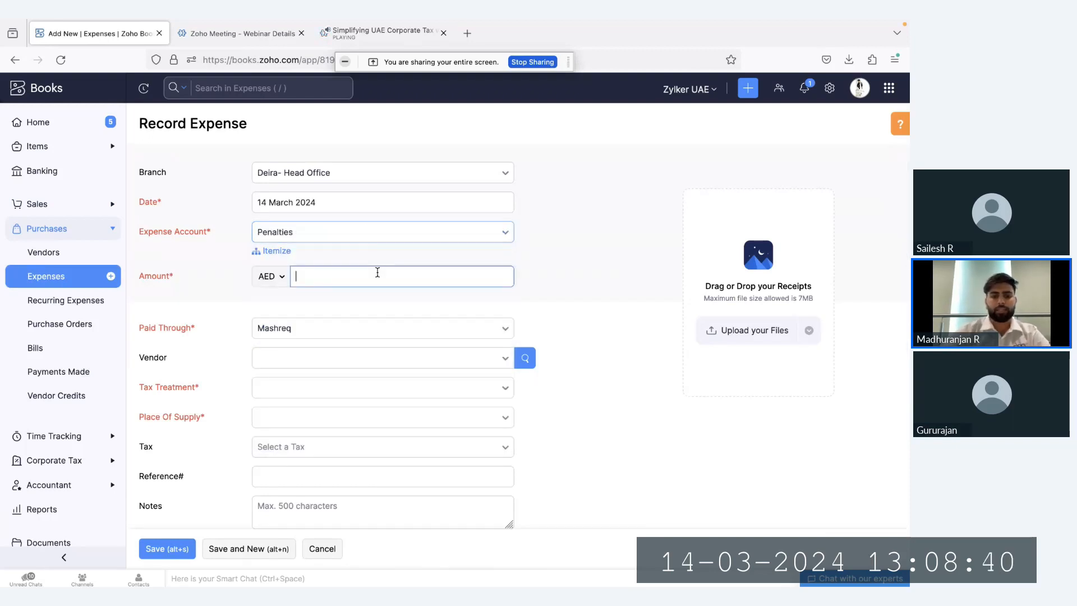
pyautogui.write('5000')
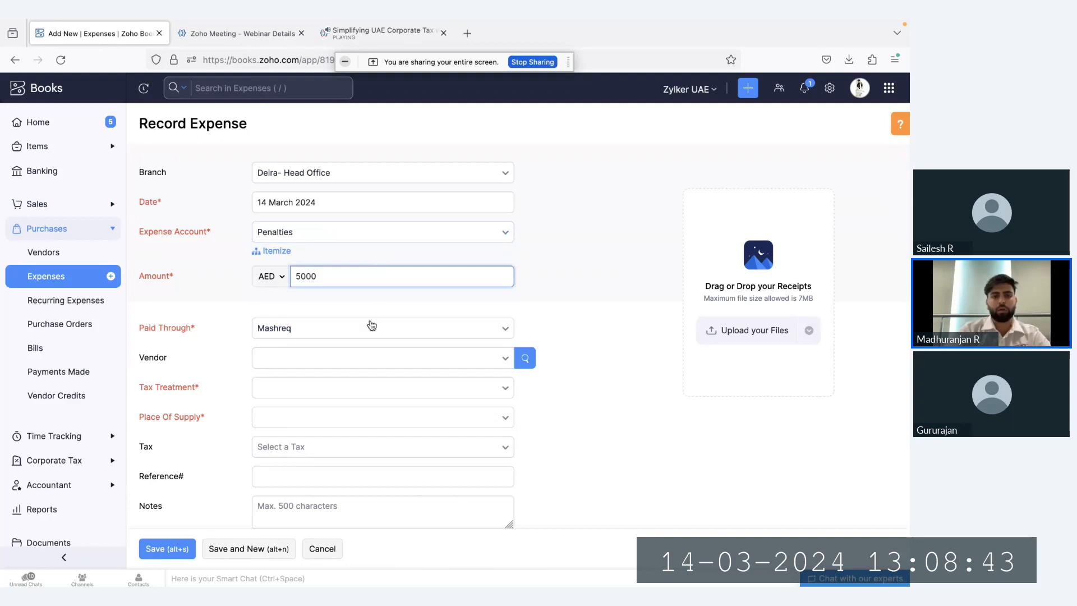
# Set the penalty expense's tax treatment to Non VAT Registered and save the expense
pyautogui.click(361, 389)
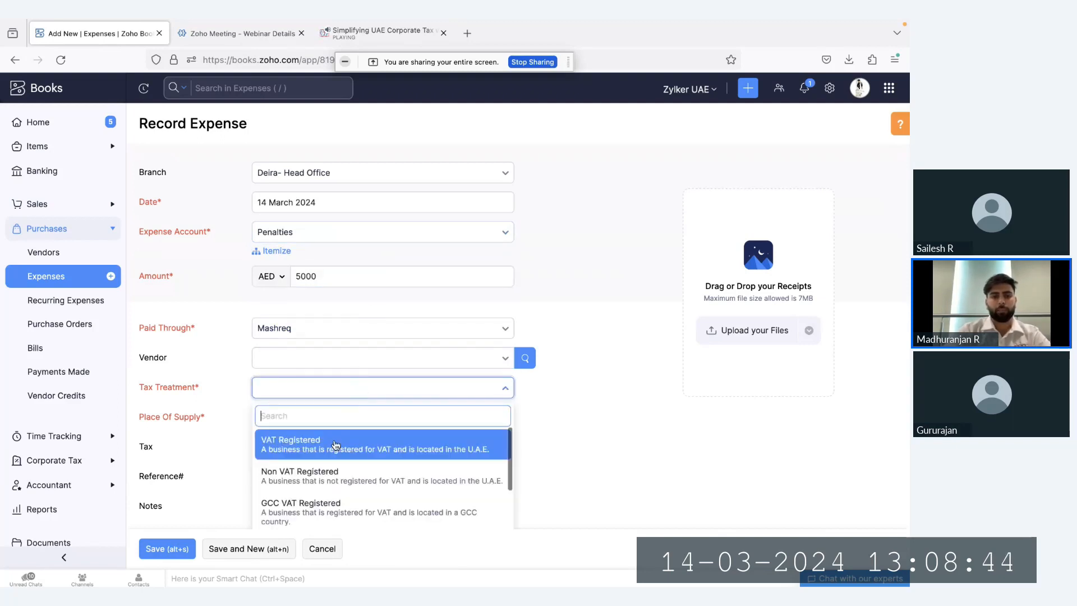
pyautogui.click(314, 474)
pyautogui.click(163, 547)
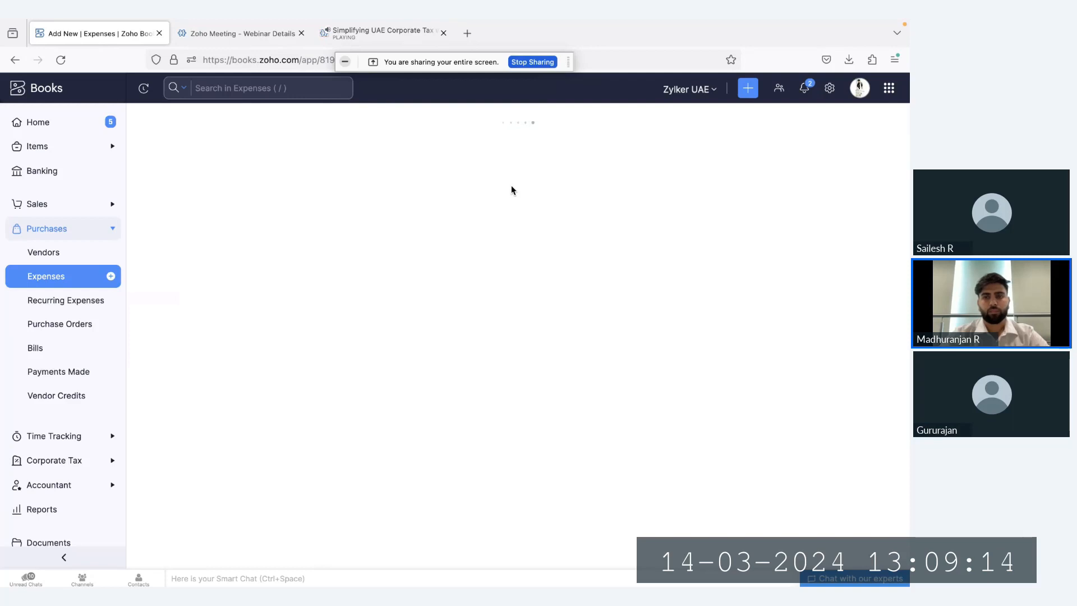
# Edit the recorded Penalties expense, changing its date to 01 December 2023, and save it
pyautogui.click(398, 161)
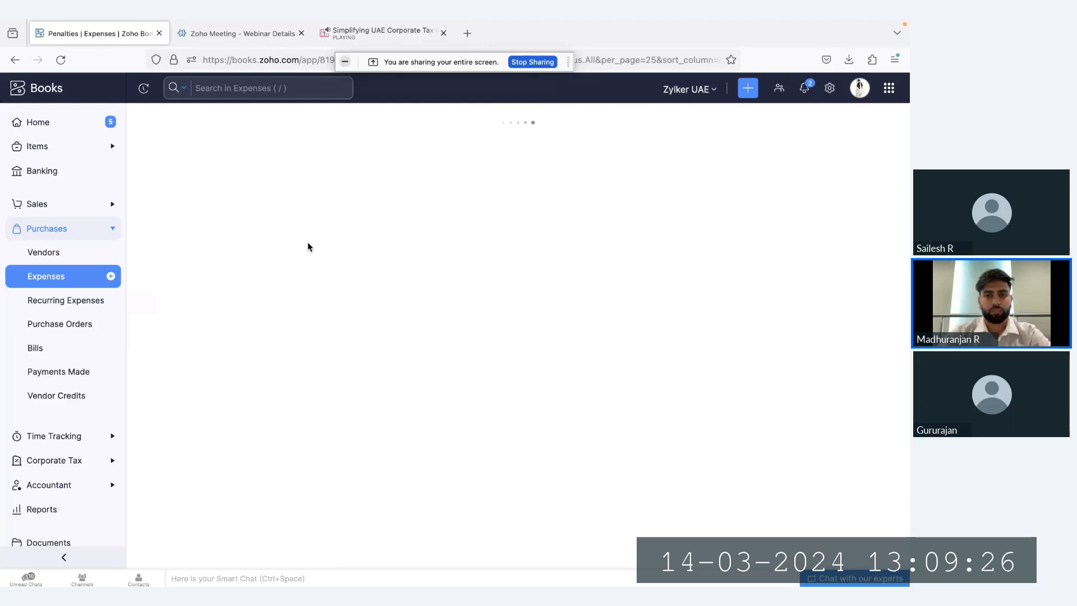
pyautogui.click(314, 204)
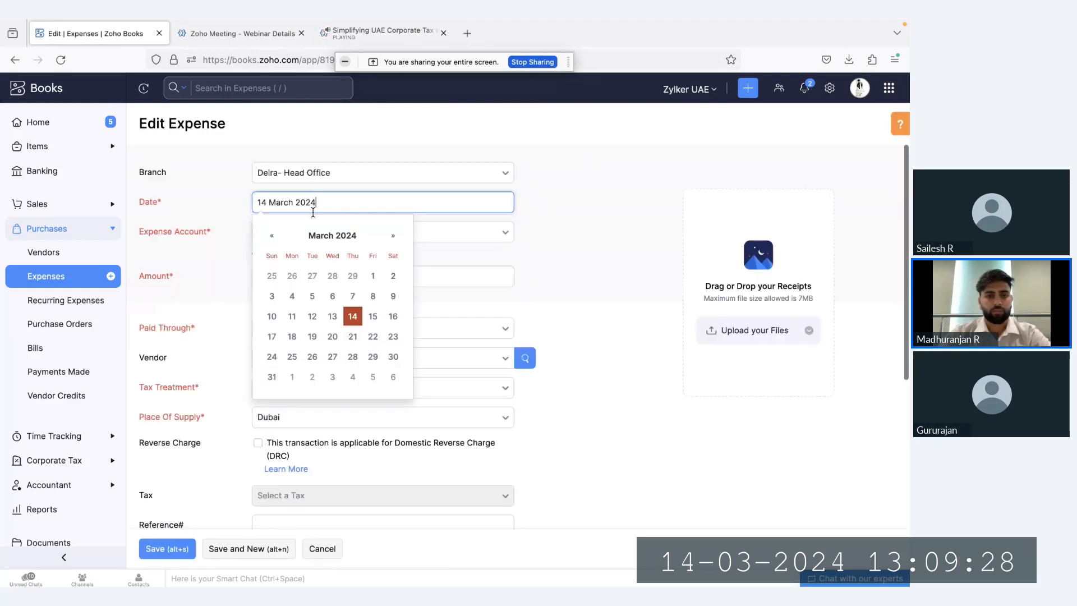
pyautogui.click(272, 236)
pyautogui.click(272, 236)
pyautogui.click(275, 238)
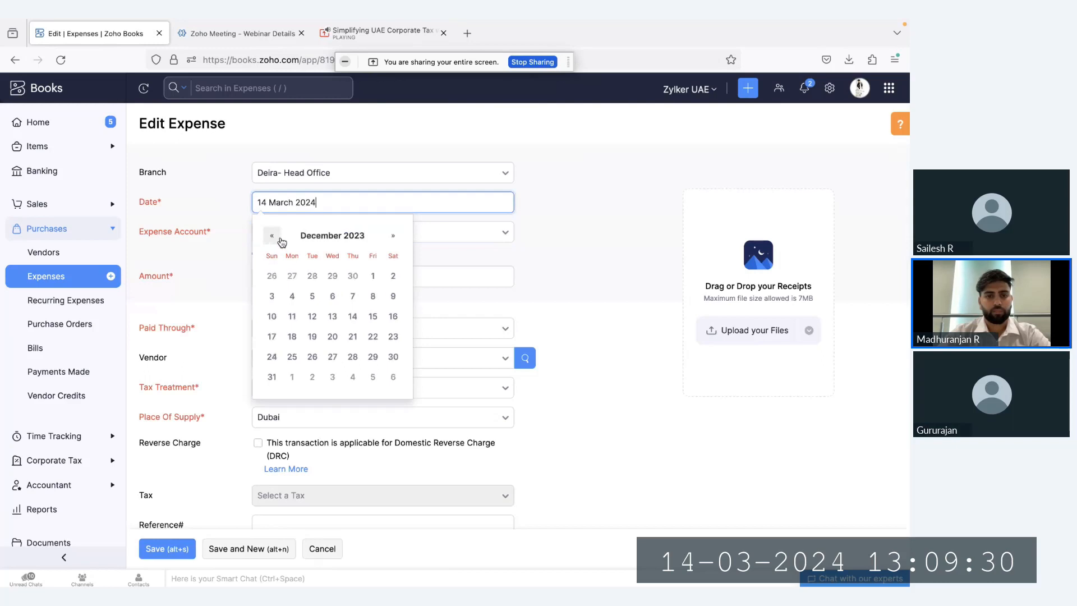
pyautogui.click(373, 275)
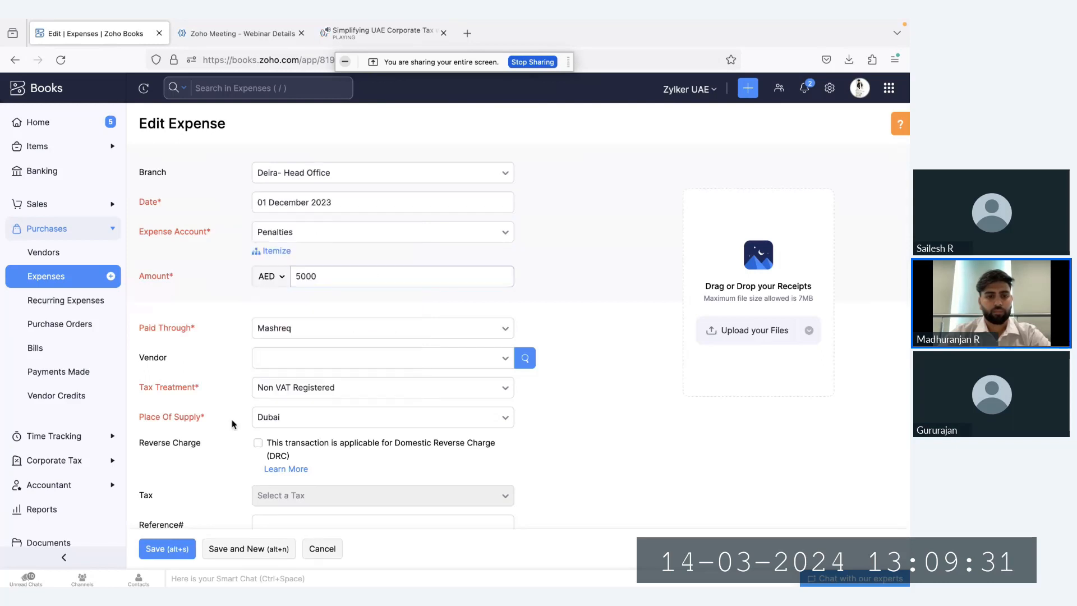
pyautogui.click(178, 542)
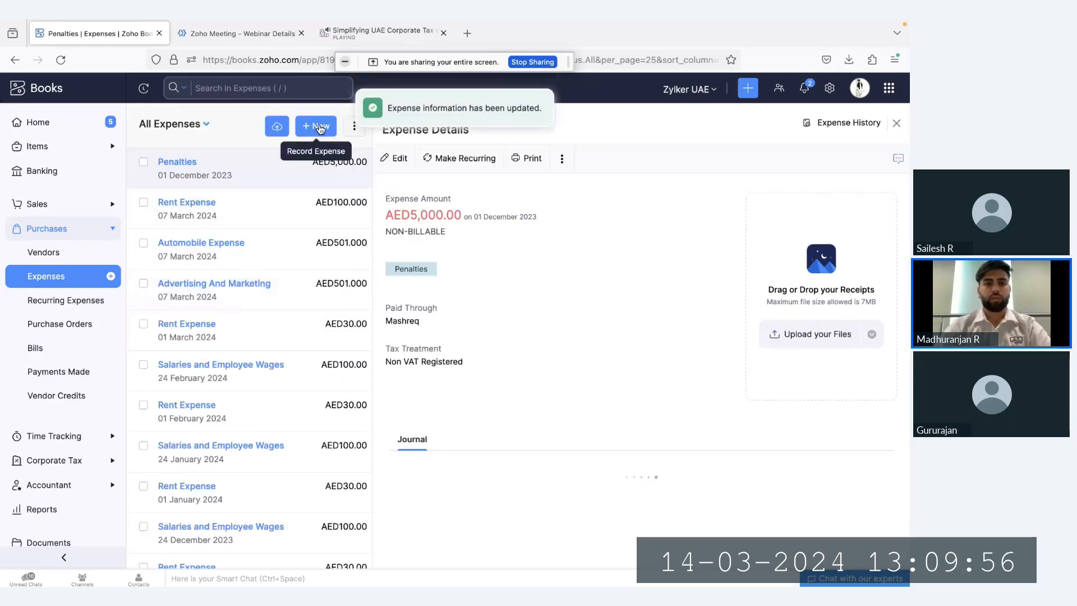
# Start another new expense and date it 10 December 2023
pyautogui.click(316, 124)
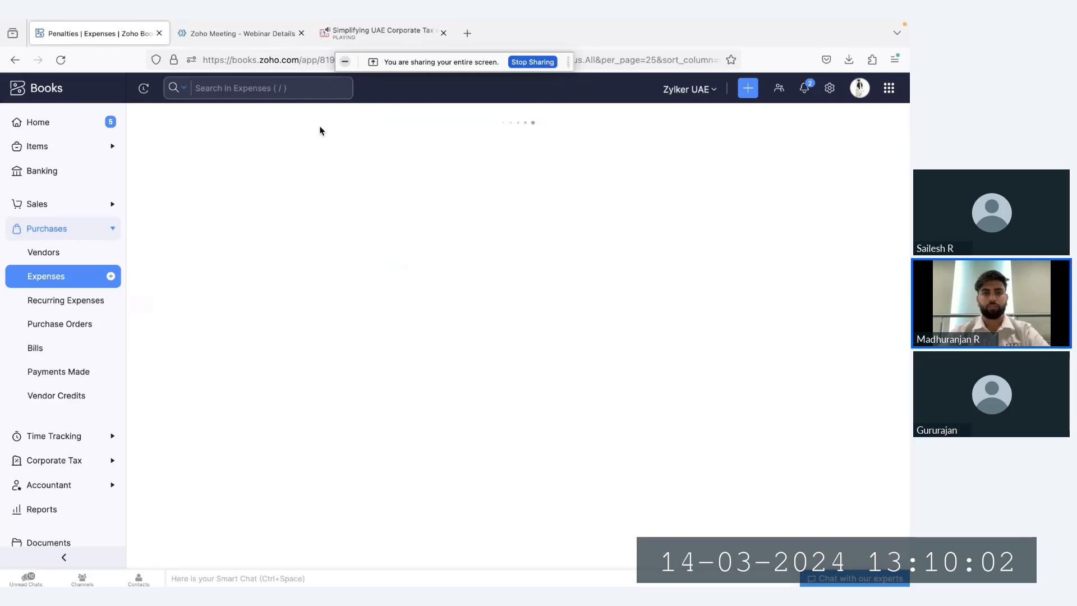
pyautogui.click(317, 239)
pyautogui.click(306, 203)
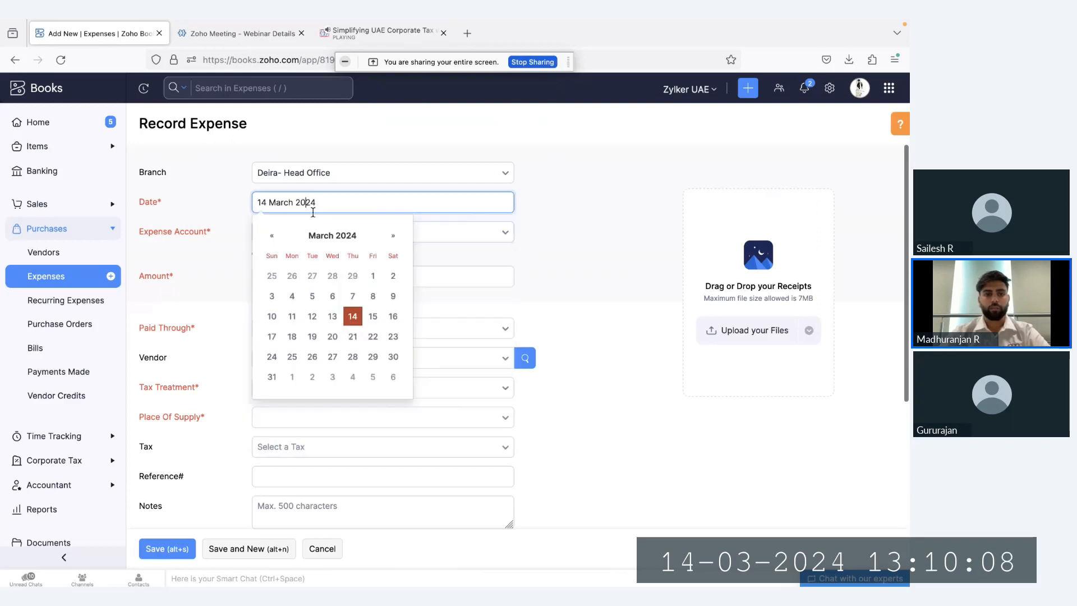
pyautogui.click(274, 235)
pyautogui.click(278, 235)
pyautogui.click(275, 235)
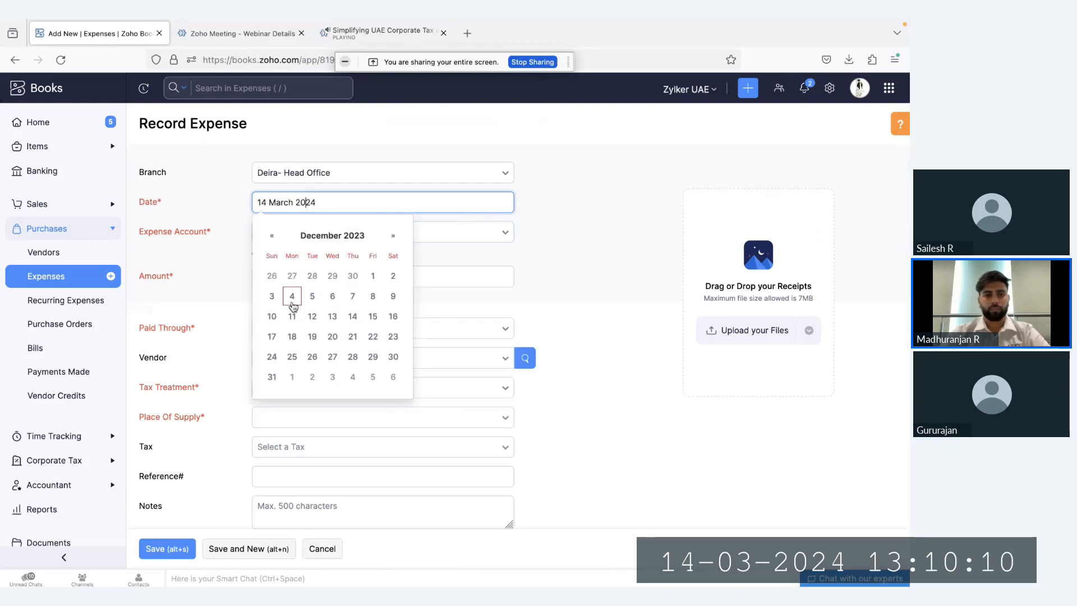
pyautogui.click(273, 316)
# Assign the new expense to the Meals and Entertainment account with an amount of AED 10000
pyautogui.click(309, 240)
pyautogui.write('meal')
pyautogui.press('Return')
pyautogui.click(357, 277)
pyautogui.write('10000')
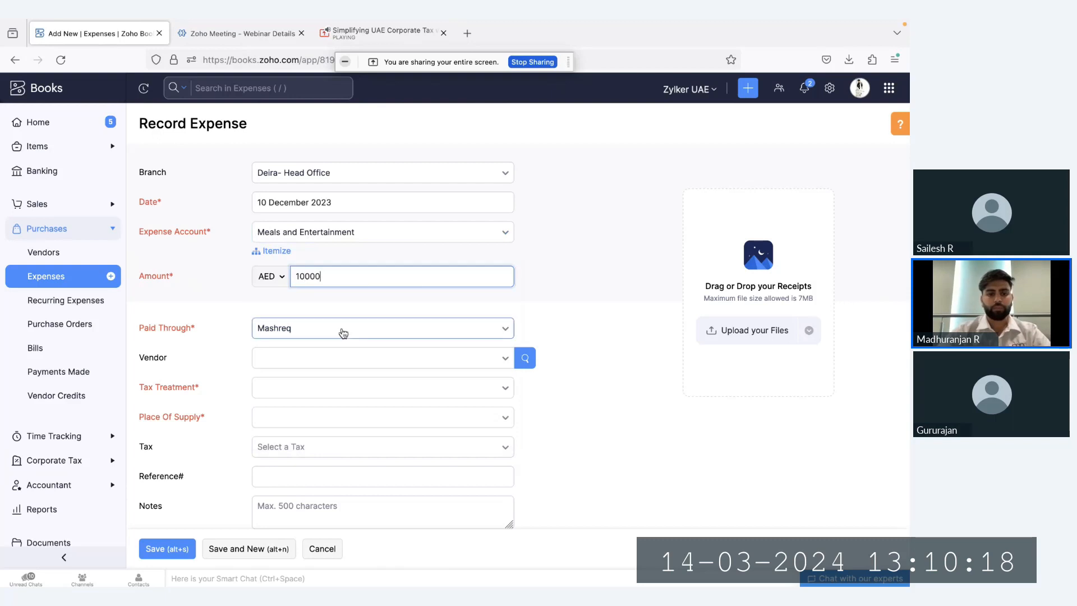
# Set the Meals and Entertainment expense's tax treatment to Non VAT Registered and save it
pyautogui.click(324, 393)
pyautogui.click(318, 477)
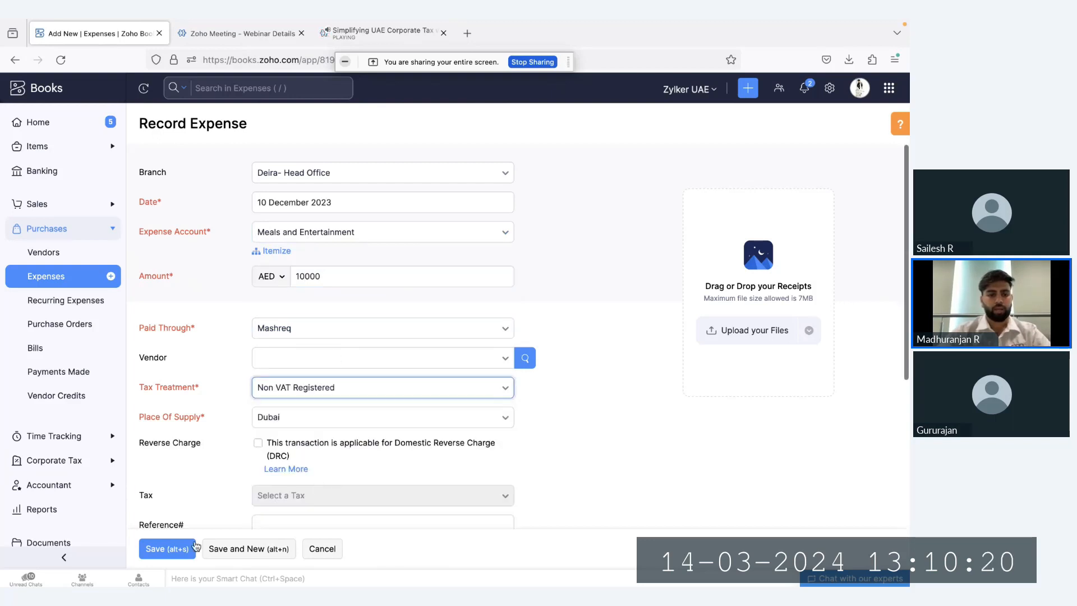
pyautogui.click(194, 549)
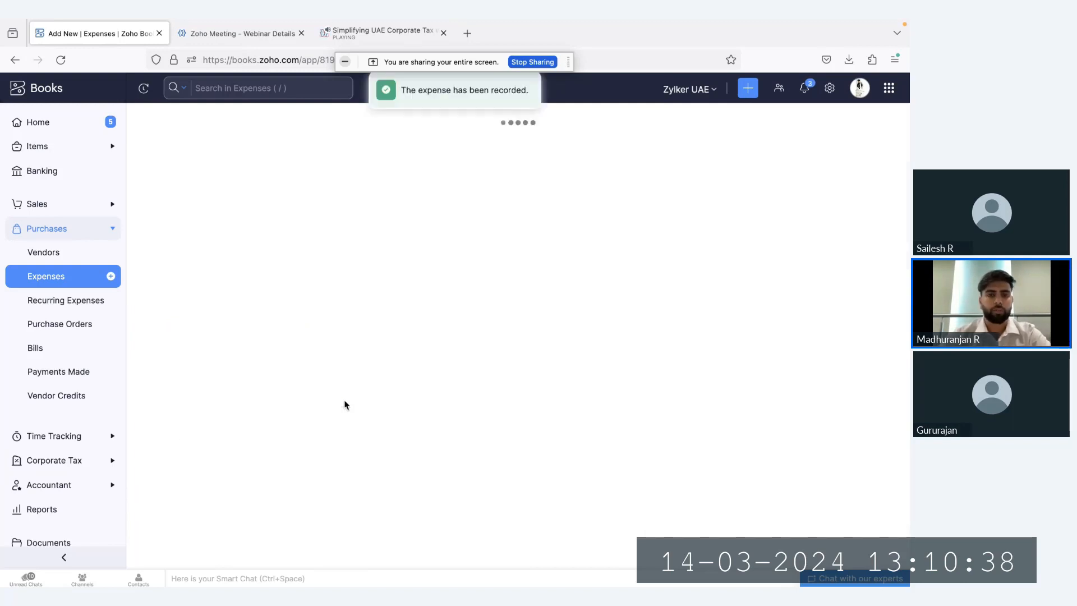
# Go to the corporate tax returns and generate the return for Jan 2023 - Dec 2023
pyautogui.click(84, 122)
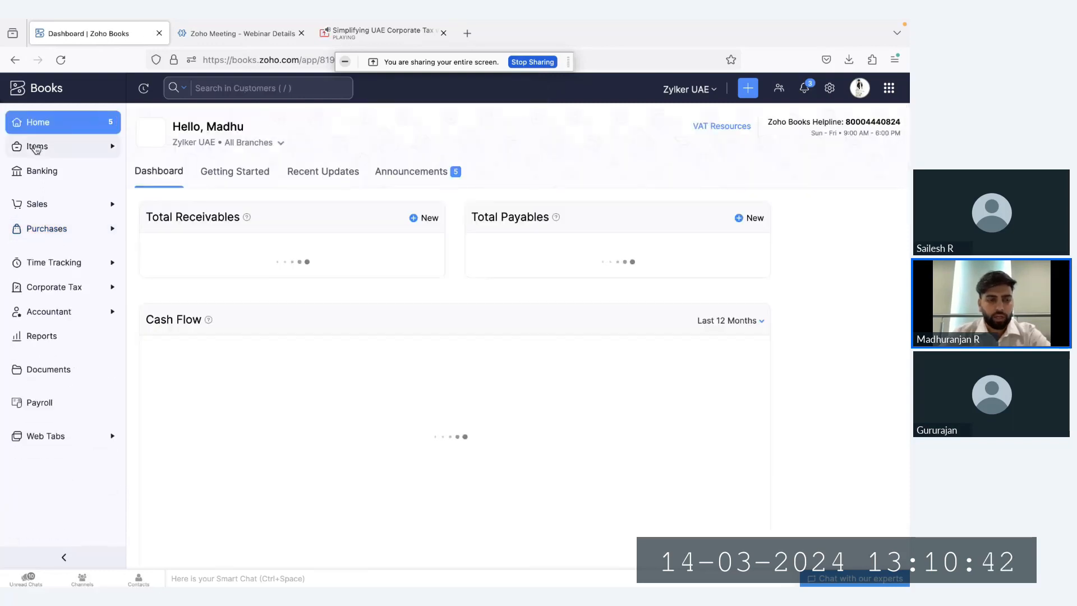
pyautogui.click(59, 296)
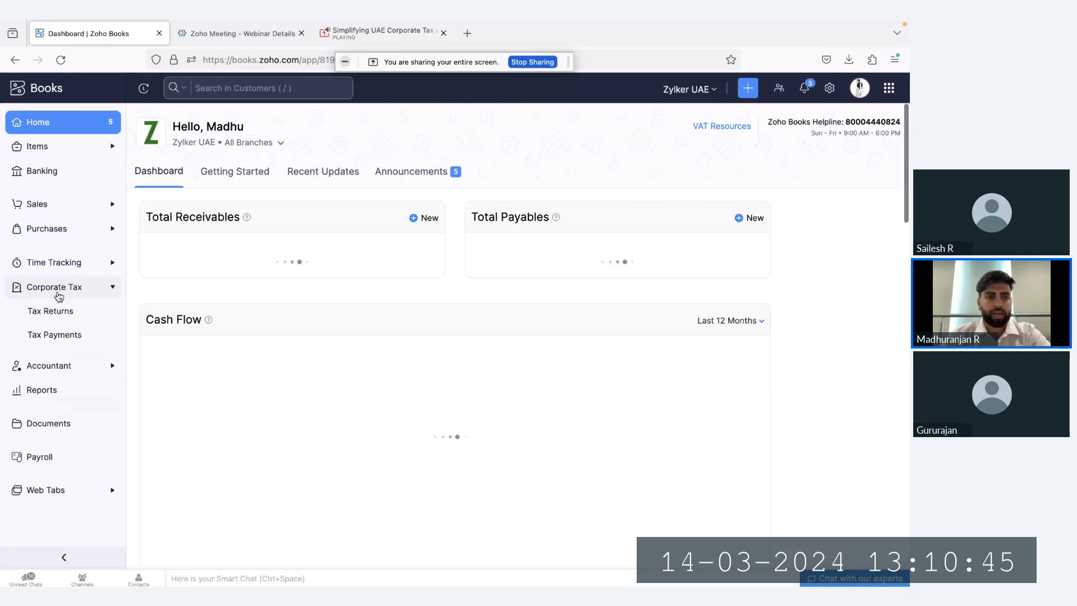
pyautogui.click(73, 322)
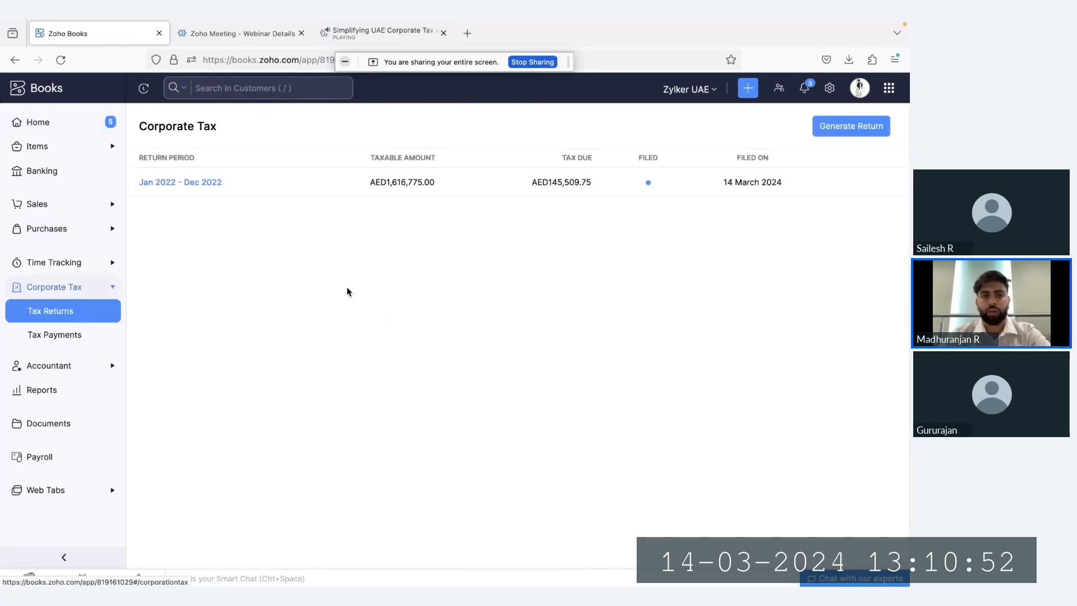
pyautogui.click(827, 135)
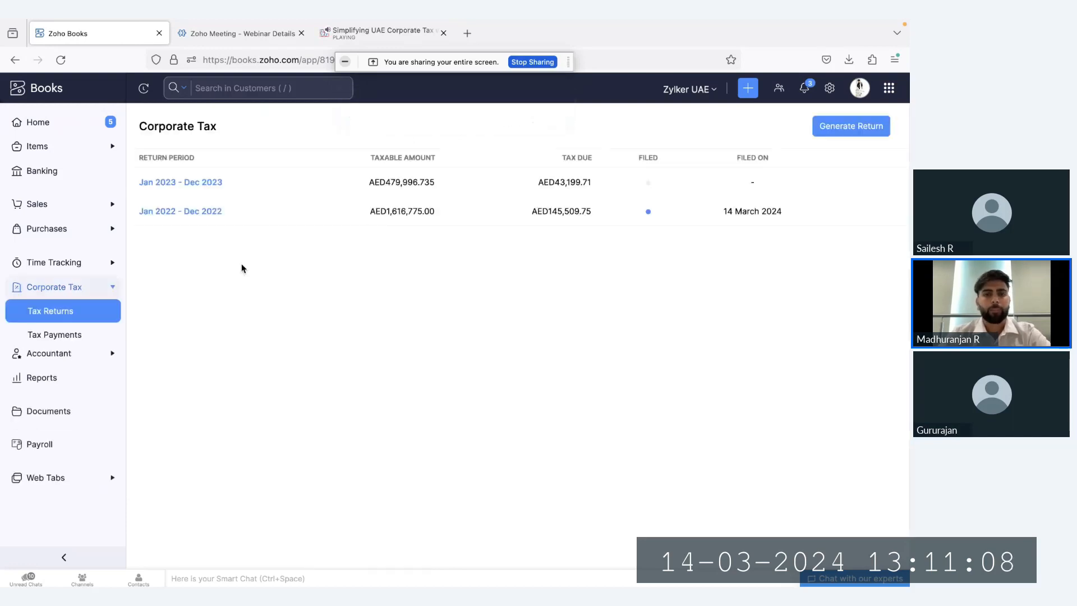
# Open the Jan 2023 - Dec 2023 corporate tax return and review its Add Back breakdown
pyautogui.click(173, 185)
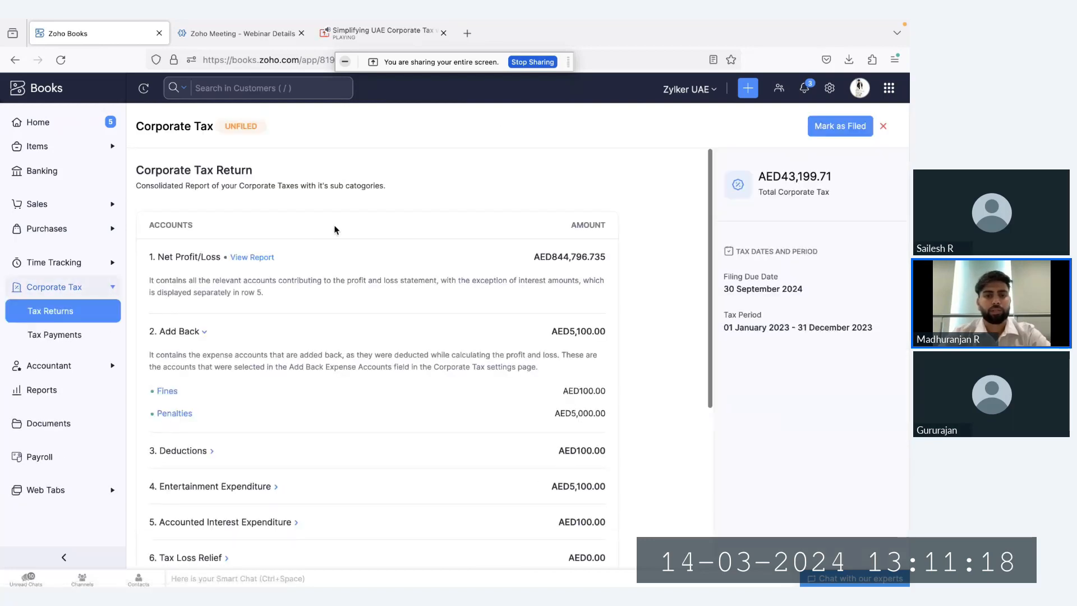
pyautogui.scroll(-1, 315, 258)
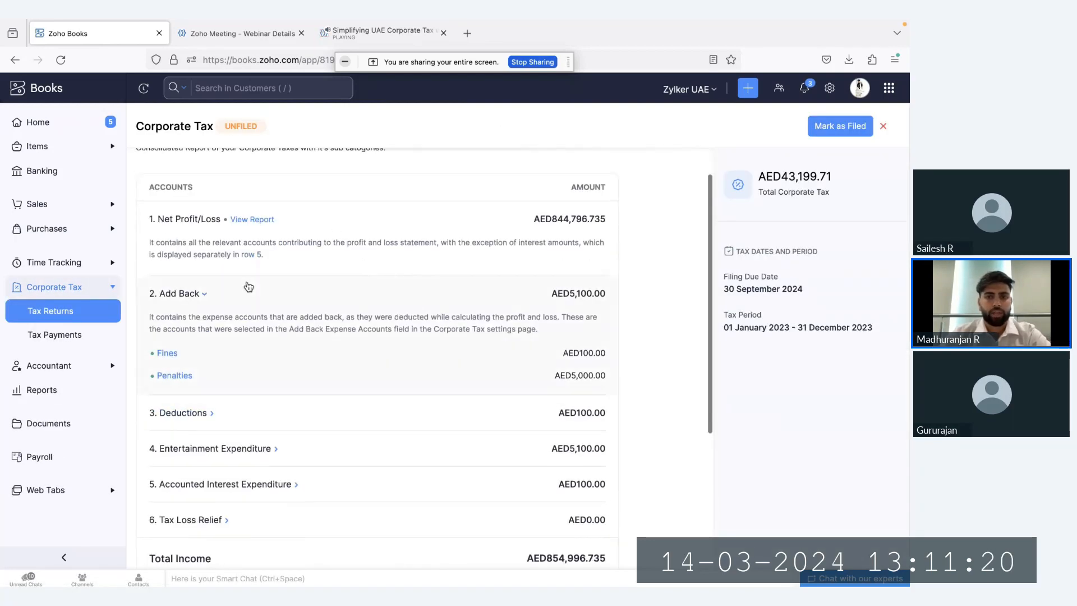
pyautogui.click(205, 295)
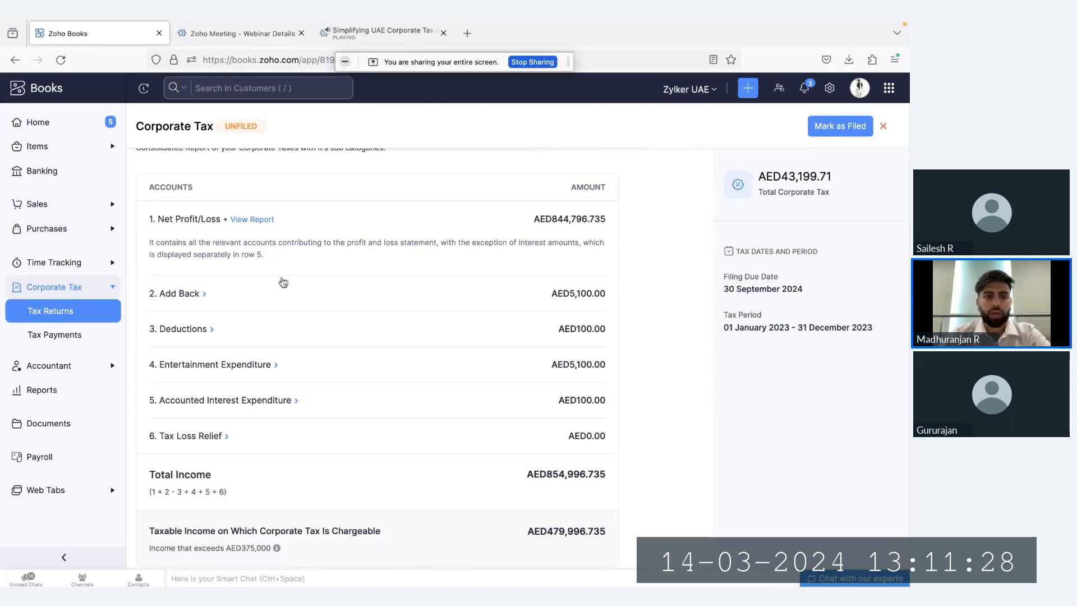
pyautogui.click(197, 302)
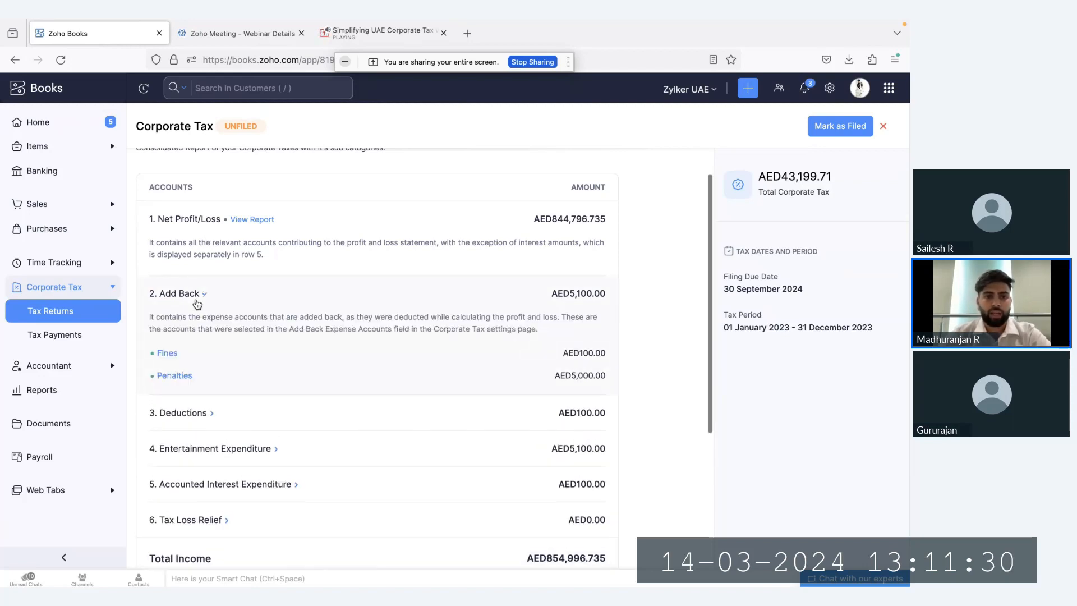
pyautogui.scroll(-1, 194, 302)
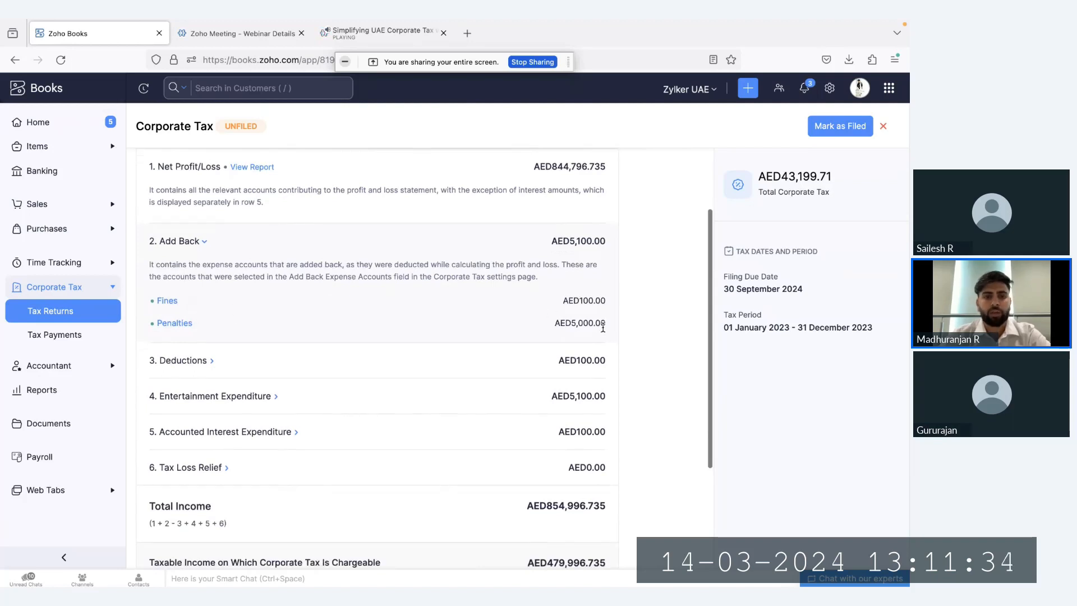
# View the Penalties account's transactions from the return, reapply the custom range 2023-01-01 to 2023-12-31, and refresh the report
pyautogui.click(175, 325)
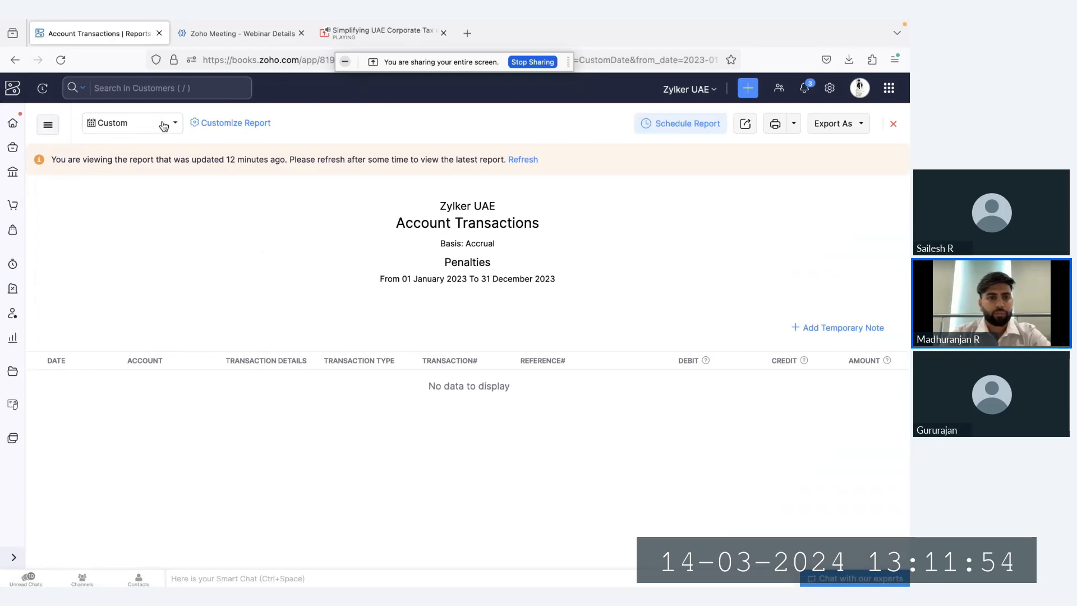
pyautogui.click(163, 125)
pyautogui.click(110, 374)
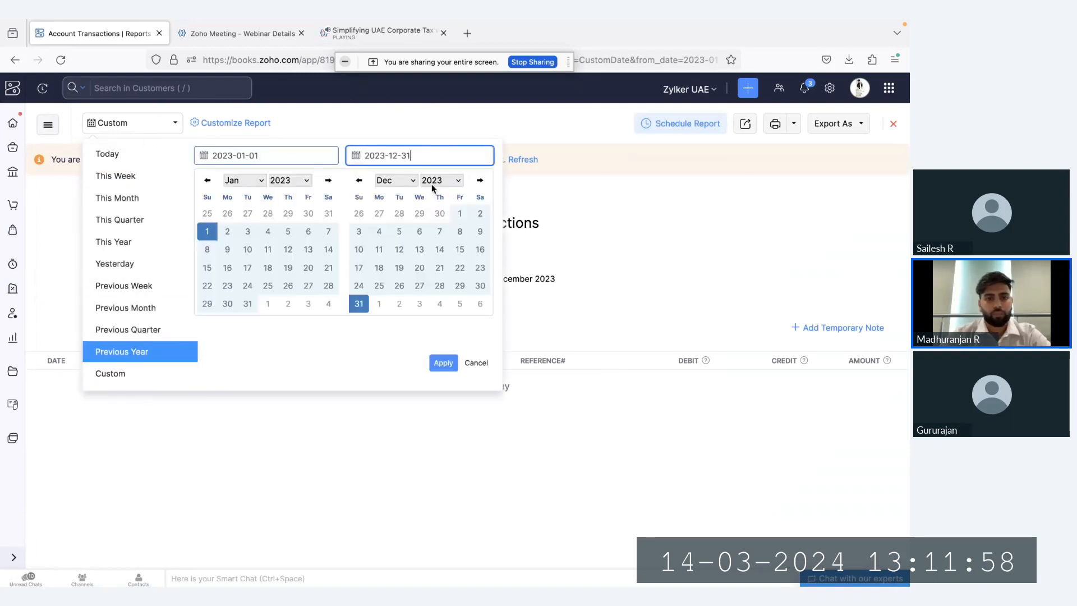
pyautogui.click(444, 363)
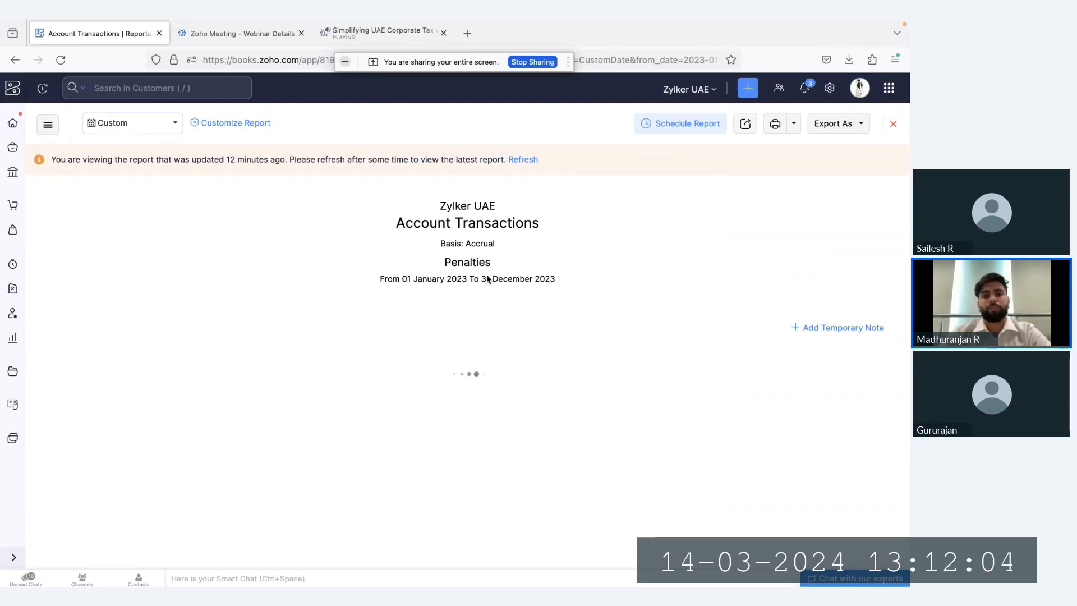
pyautogui.click(523, 161)
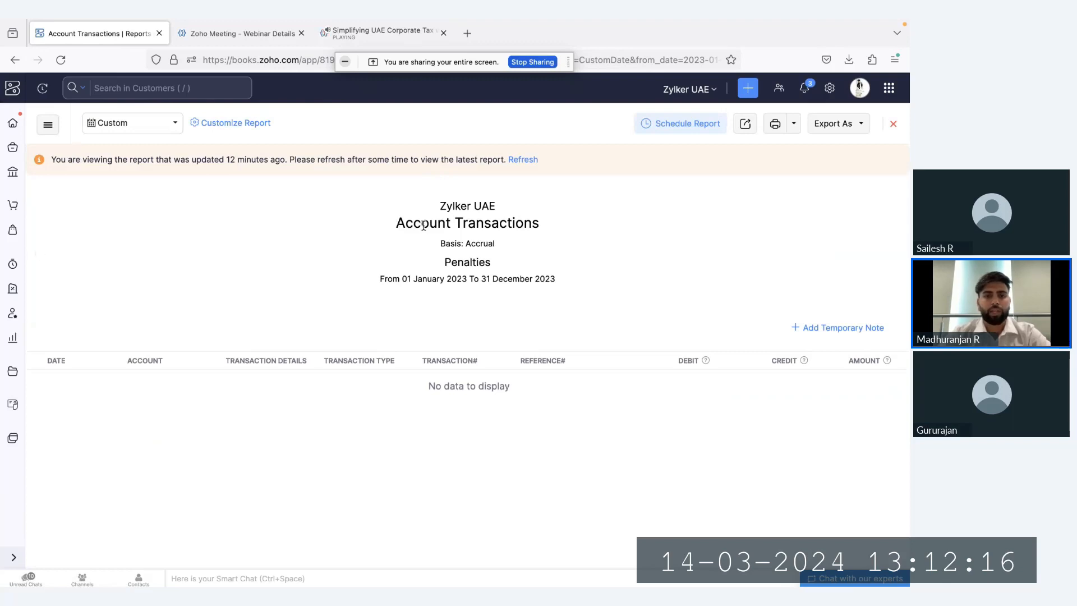
pyautogui.tripleClick(423, 225)
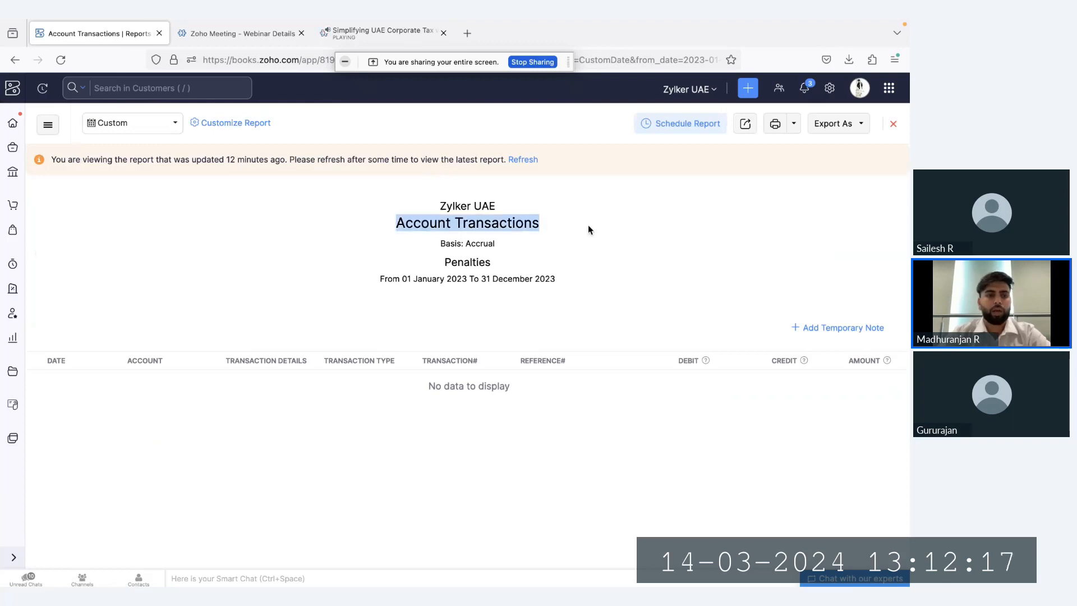
# Go back to the corporate tax returns and reopen the Jan 2023 - Dec 2023 return
pyautogui.click(13, 292)
pyautogui.click(42, 310)
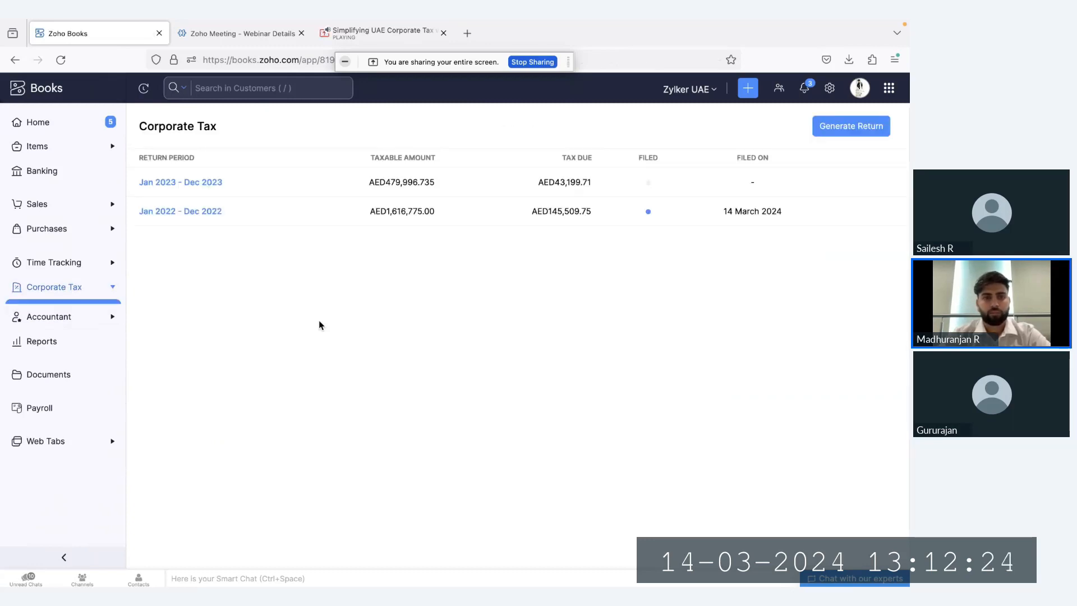
pyautogui.click(204, 188)
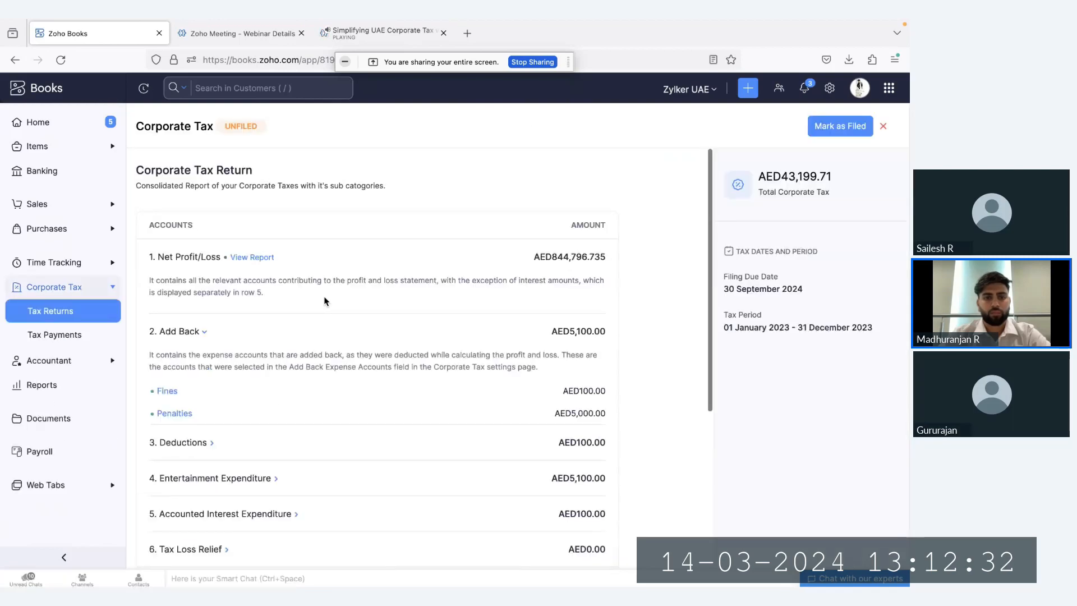
# Collapse the Add Back section and review the Deductions and Entertainment Expenditure breakdowns of the return
pyautogui.scroll(-1, 197, 288)
pyautogui.click(197, 287)
pyautogui.click(198, 318)
pyautogui.scroll(-1, 199, 320)
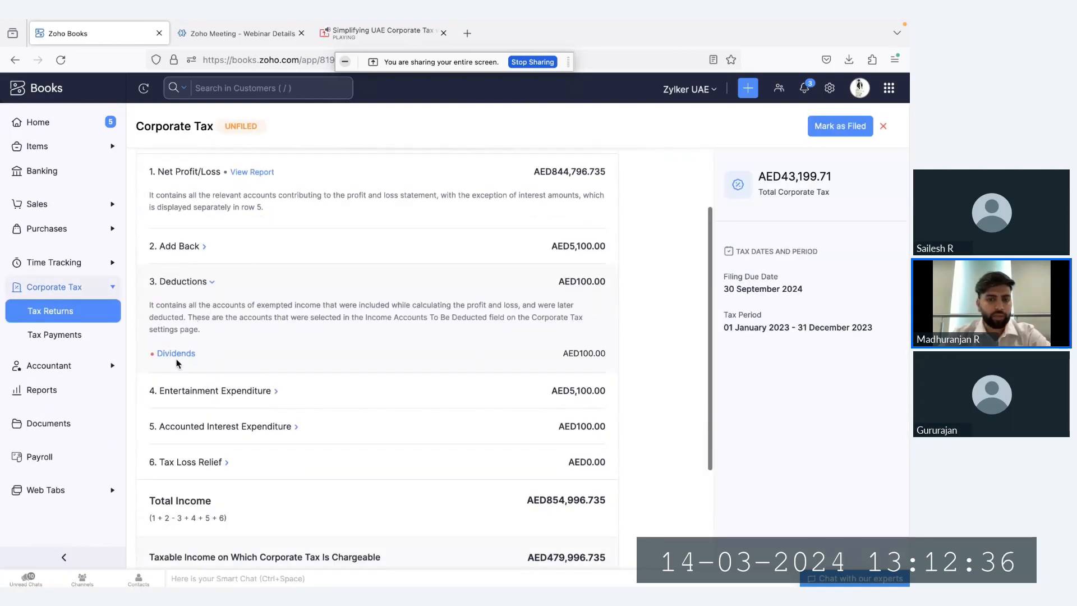
pyautogui.click(257, 390)
pyautogui.scroll(-1, 236, 386)
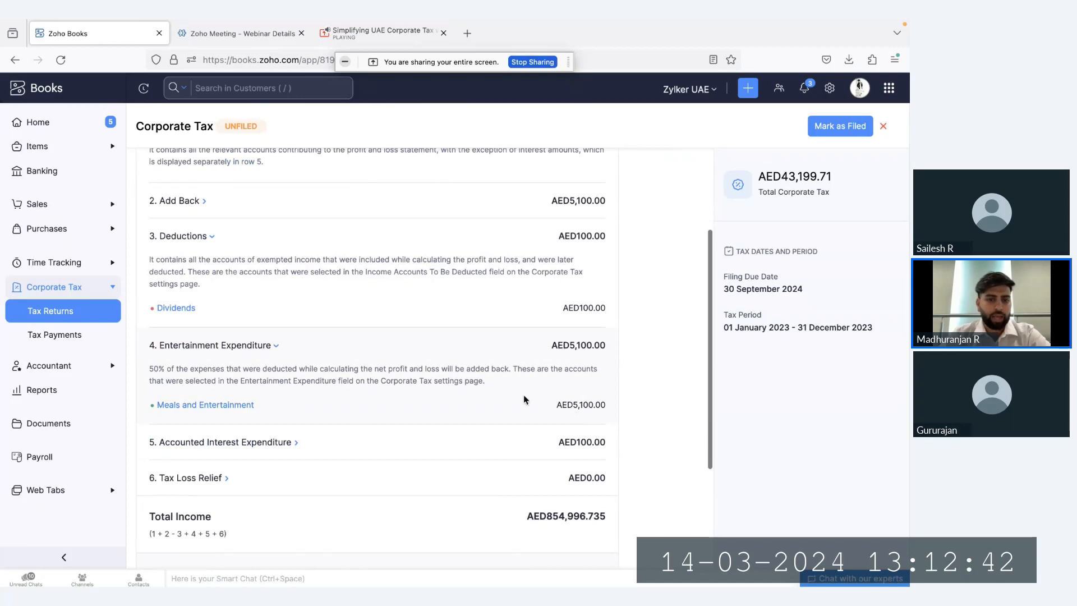
# Review the Accounted Interest Expenditure and Tax Loss Relief breakdowns of the return, collapsing the interest section after checking it
pyautogui.click(284, 442)
pyautogui.scroll(-2, 287, 435)
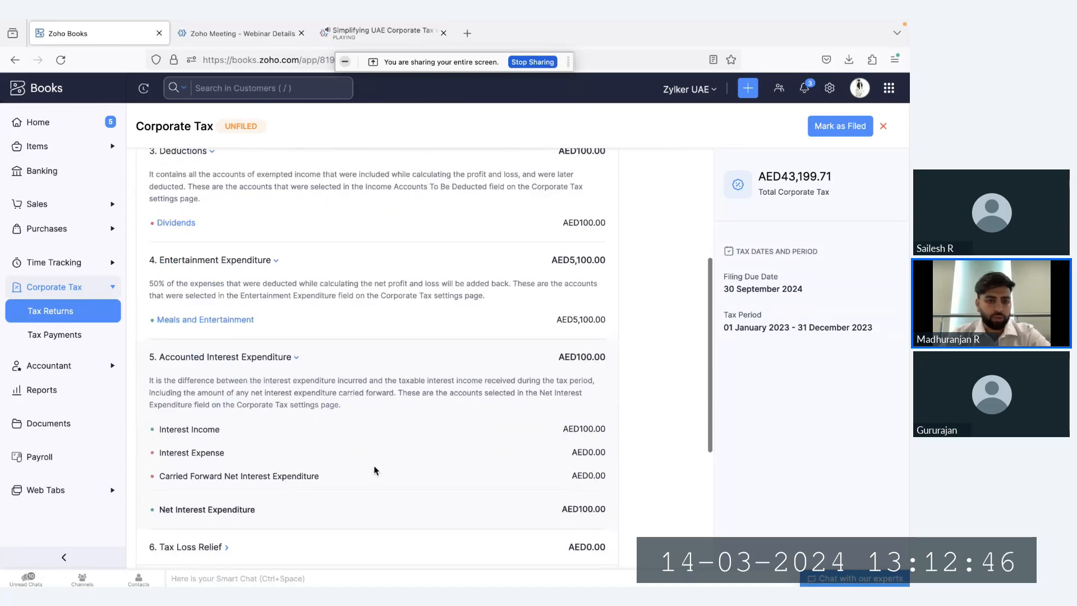
pyautogui.click(317, 363)
pyautogui.scroll(-2, 317, 367)
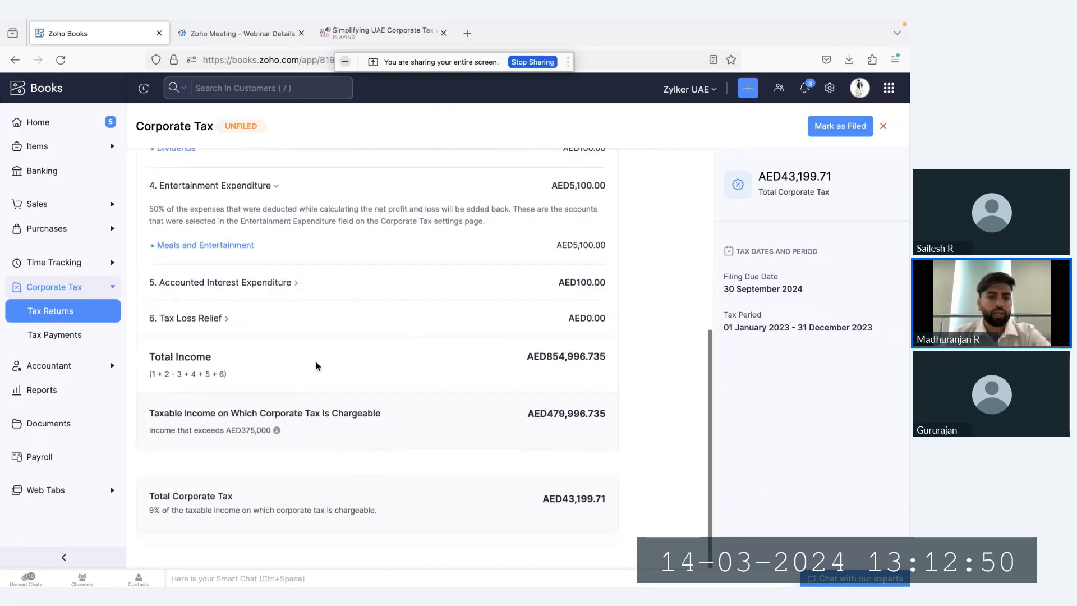
pyautogui.click(222, 324)
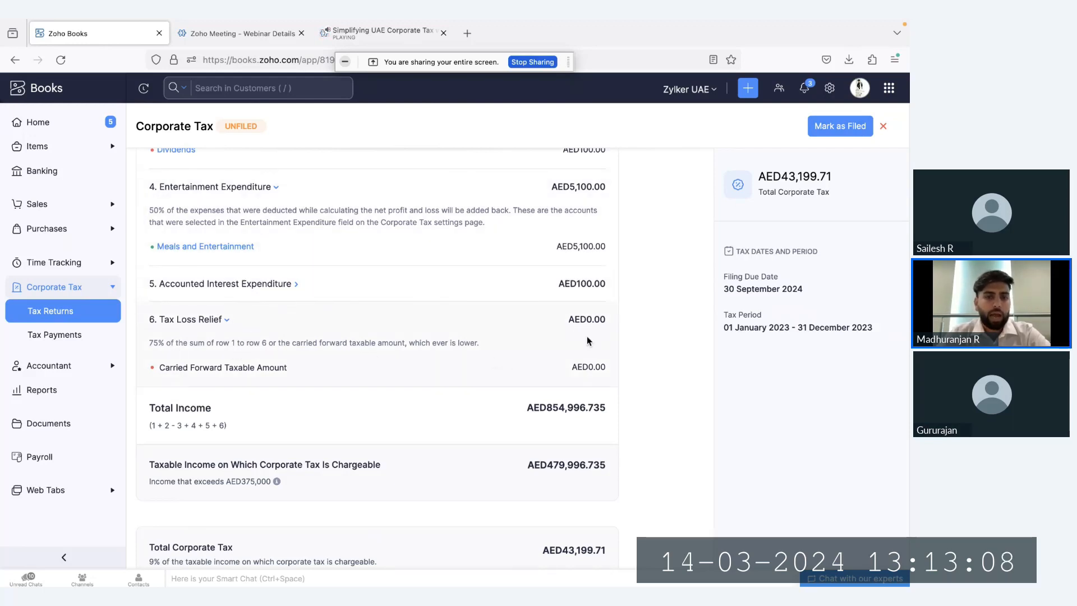
# Examine the Total Income formula and amount against the rows of the tax return
pyautogui.moveTo(148, 425); pyautogui.dragTo(230, 426)
pyautogui.click(242, 426)
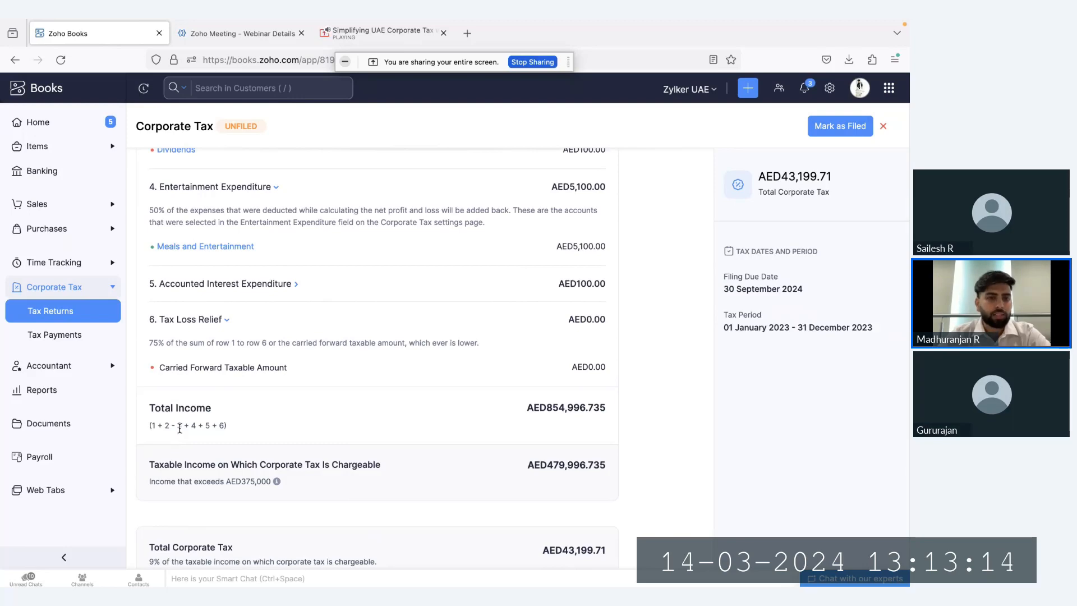
pyautogui.scroll(1, 248, 342)
pyautogui.scroll(-2, 257, 314)
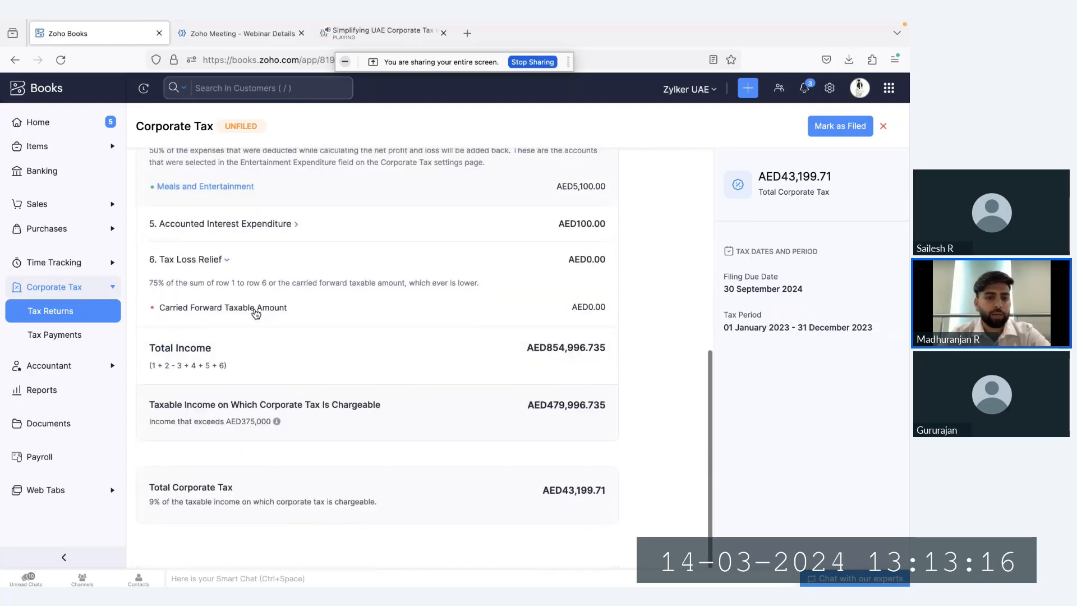
pyautogui.scroll(1, 256, 313)
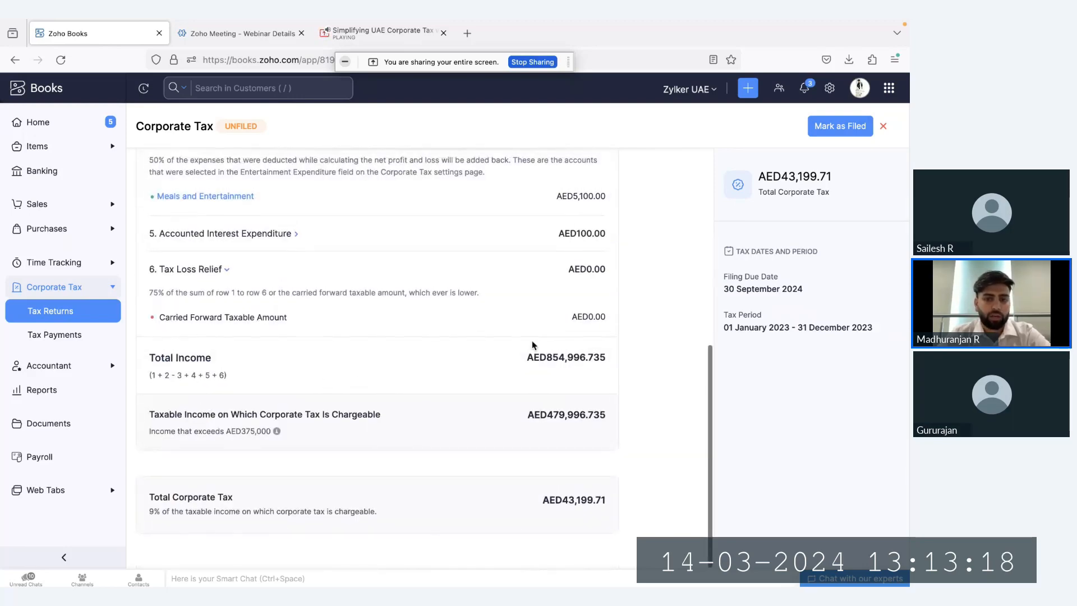
pyautogui.moveTo(526, 356); pyautogui.dragTo(582, 363)
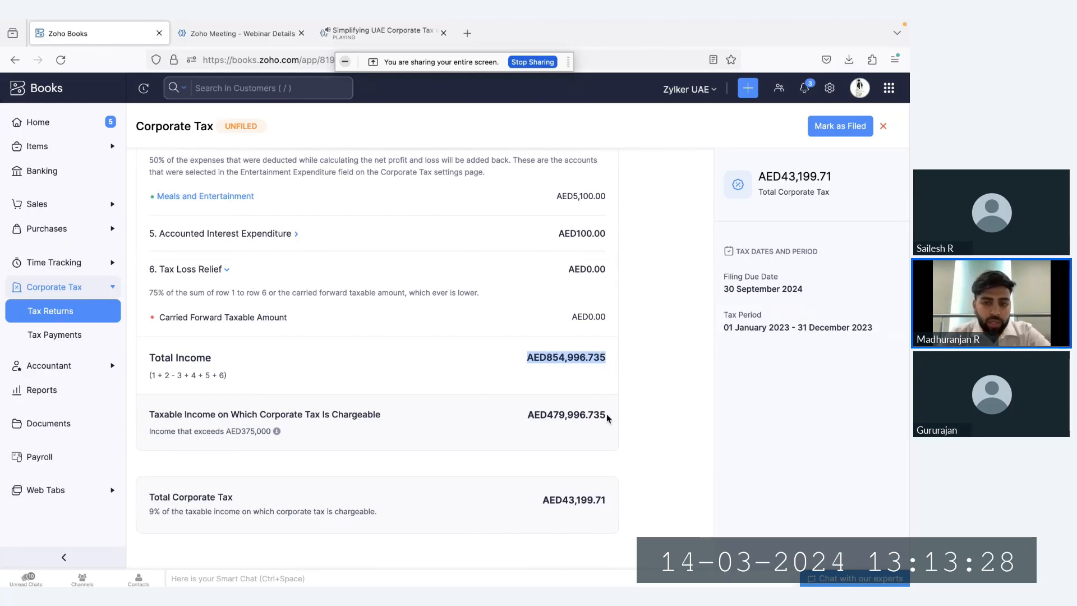
# Compare Total Income with the taxable income on which corporate tax is chargeable, and check the 9% Total Corporate Tax row
pyautogui.moveTo(607, 414); pyautogui.dragTo(523, 418)
pyautogui.moveTo(608, 358); pyautogui.dragTo(517, 358)
pyautogui.moveTo(528, 418); pyautogui.dragTo(603, 420)
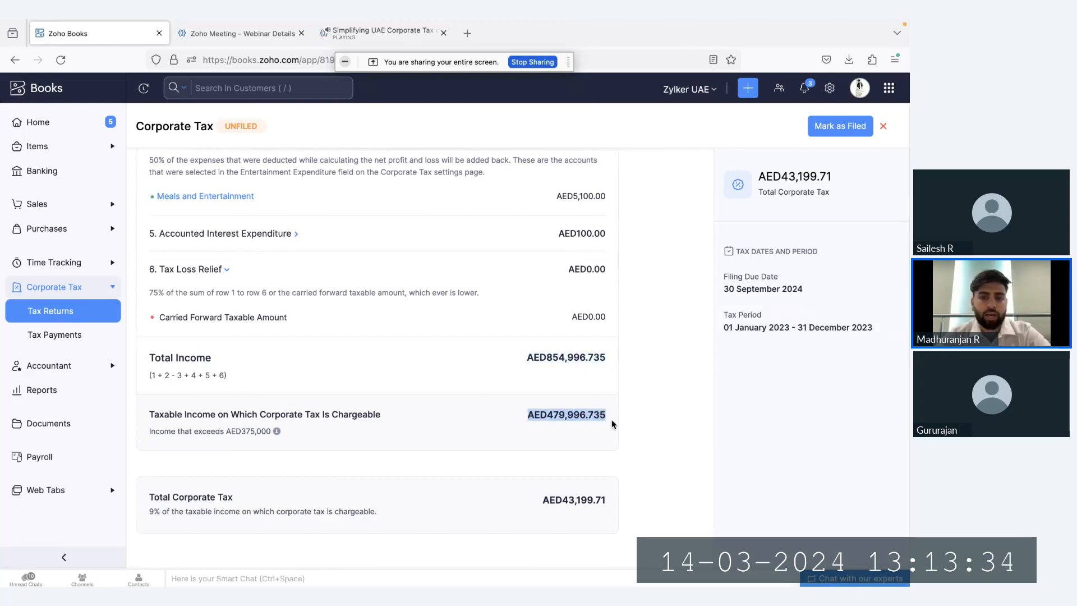
pyautogui.click(582, 422)
pyautogui.moveTo(149, 493); pyautogui.dragTo(598, 521)
pyautogui.click(598, 516)
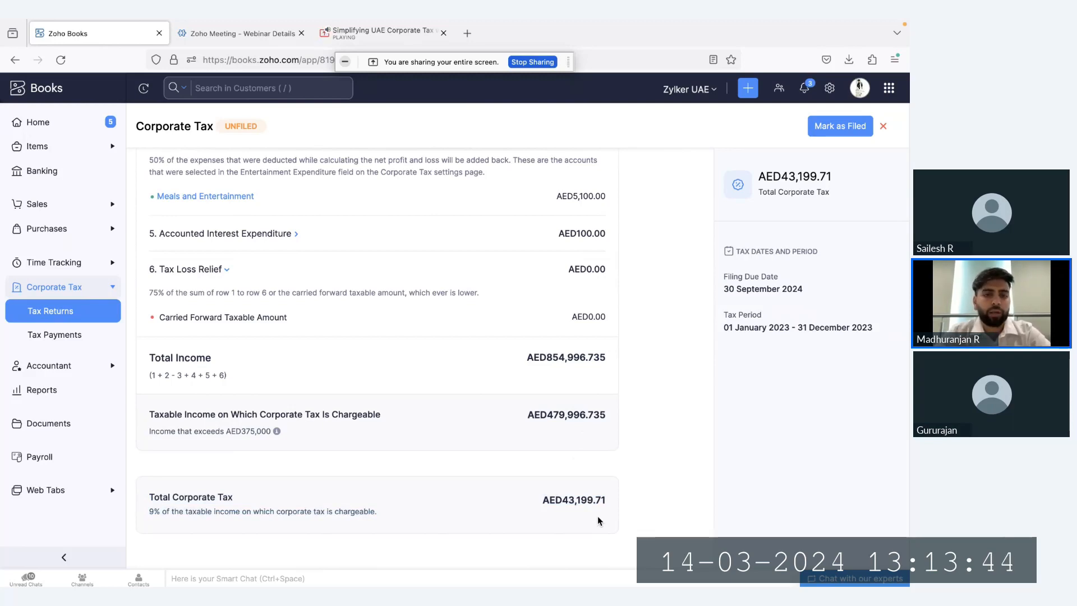
# Collapse the Deductions, Entertainment Expenditure and Tax Loss Relief sections, and check the Total Corporate Tax amount
pyautogui.scroll(10, 426, 445)
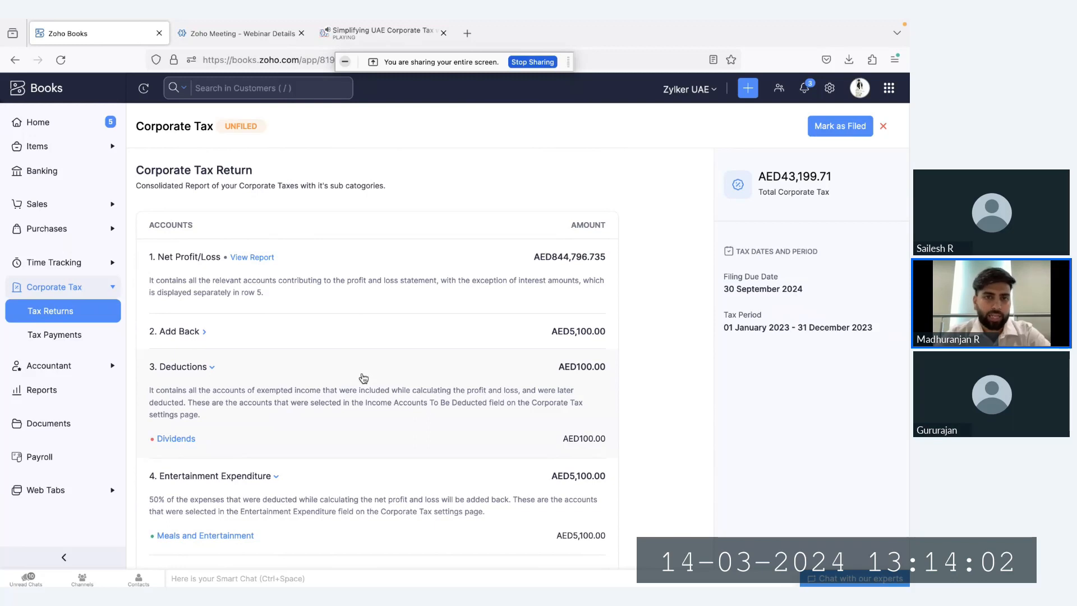
pyautogui.click(212, 369)
pyautogui.click(229, 404)
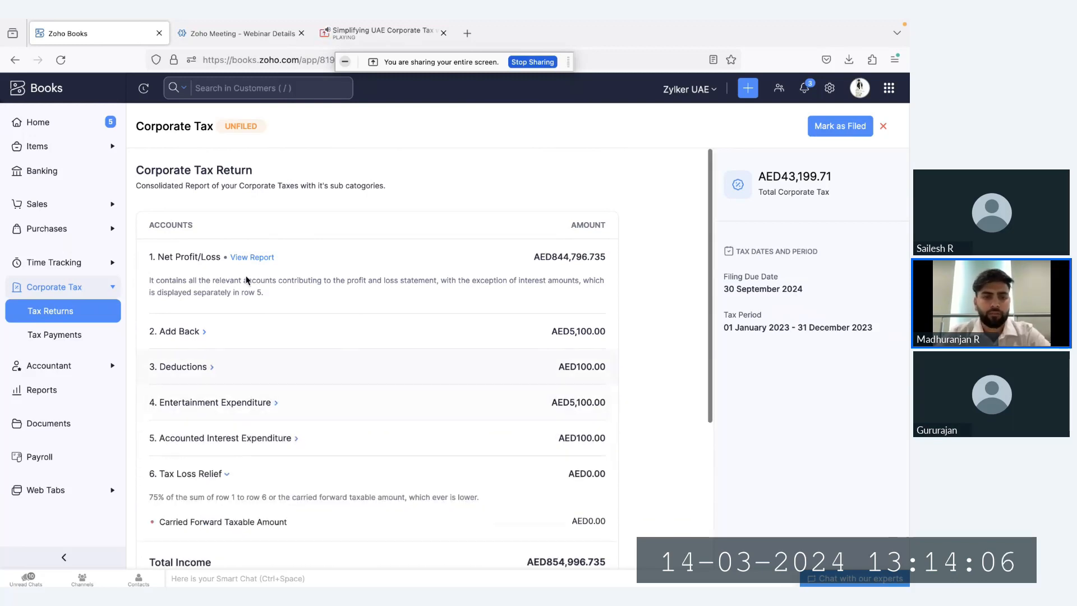
pyautogui.scroll(-2, 357, 390)
pyautogui.click(226, 272)
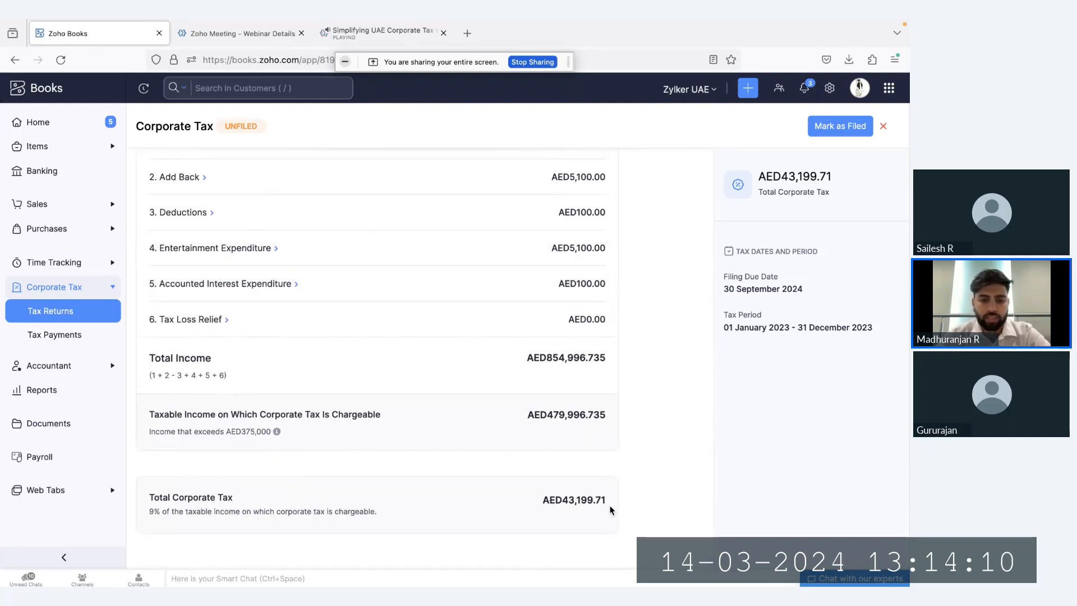
pyautogui.moveTo(610, 505); pyautogui.dragTo(530, 501)
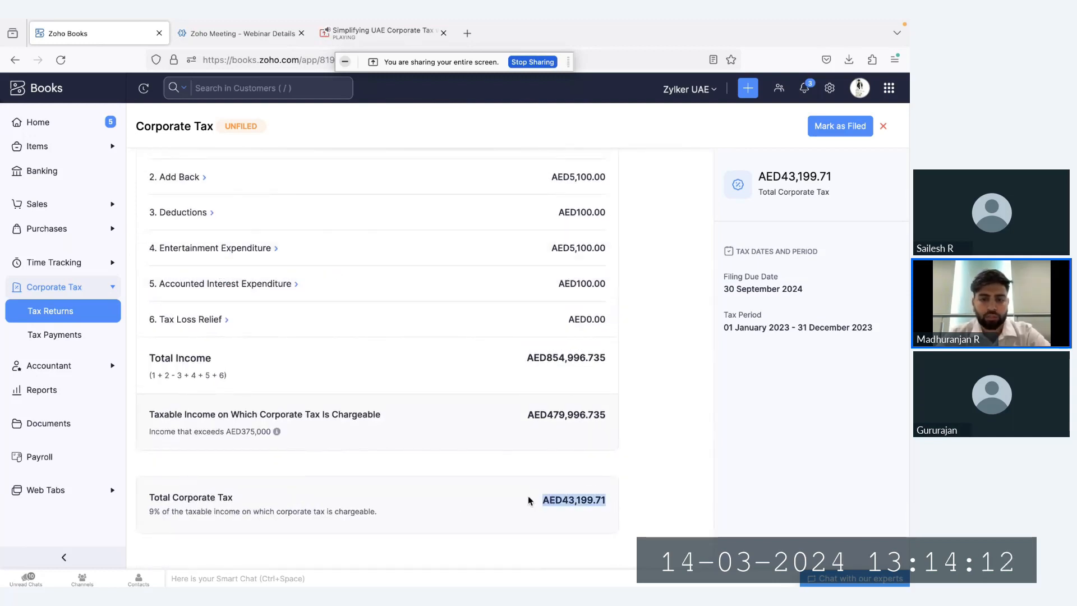
pyautogui.click(550, 493)
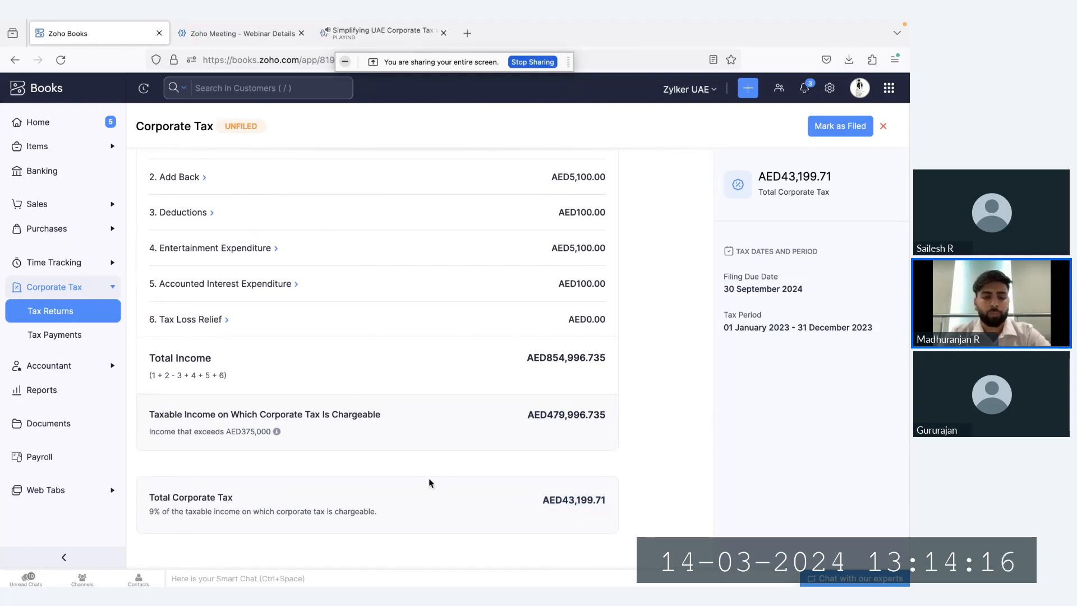
# Record the corporate tax payment for the December 2022 return, paid through Mashreq
pyautogui.click(97, 337)
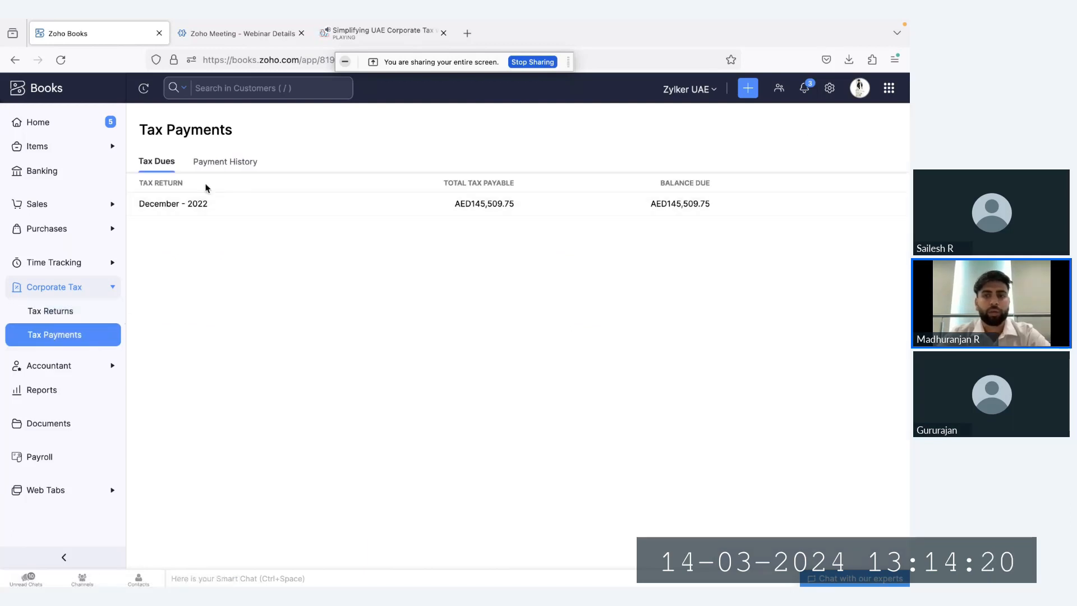
pyautogui.click(851, 207)
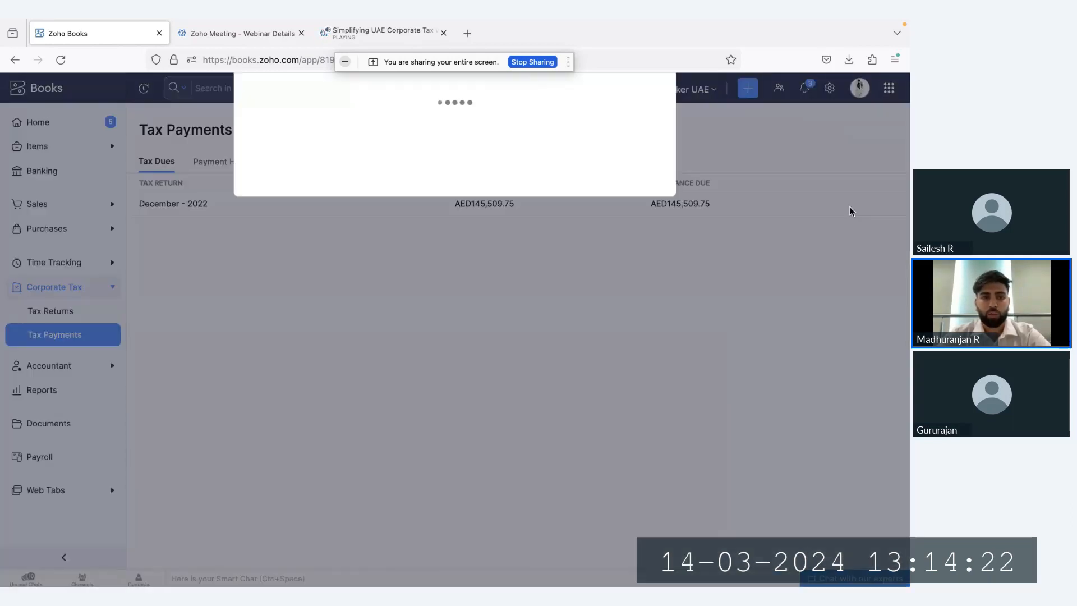
pyautogui.click(407, 130)
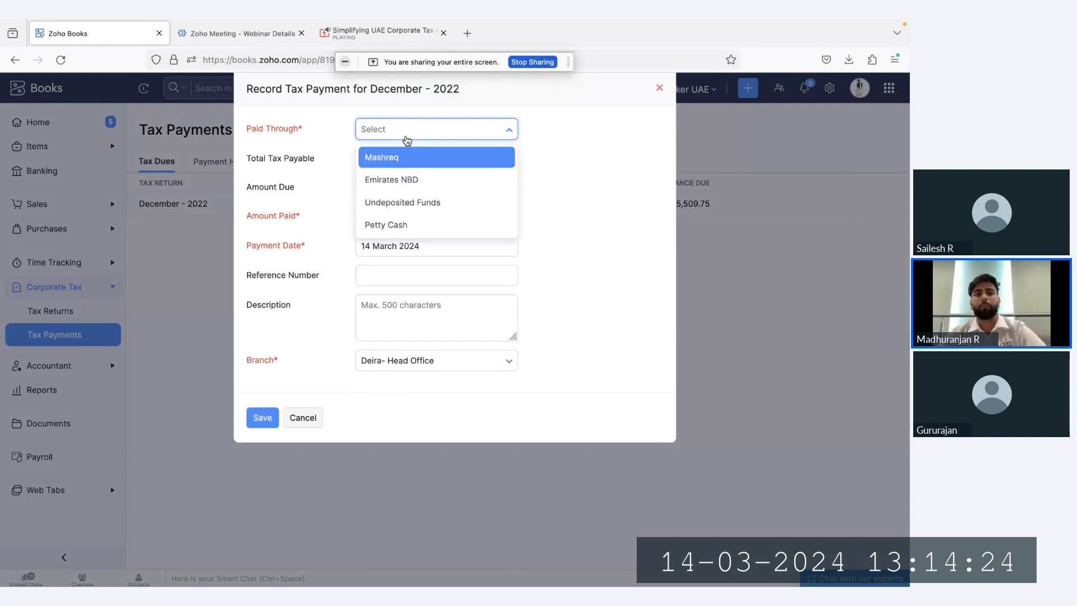
pyautogui.press('Return')
pyautogui.click(274, 418)
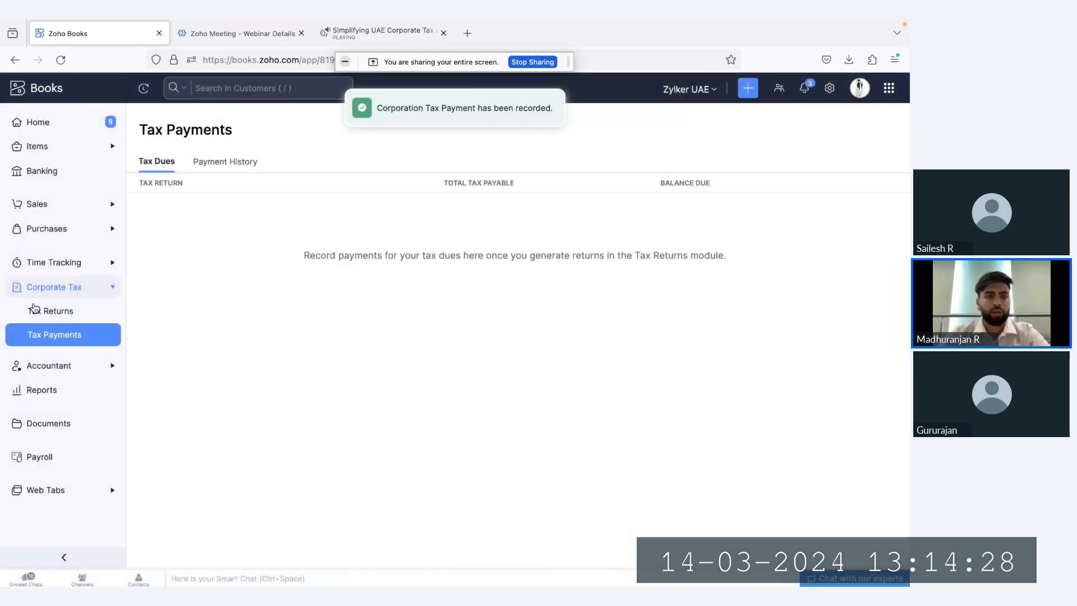
# Reopen the Jan 2023 - Dec 2023 corporate tax return and mark it as filed
pyautogui.click(39, 311)
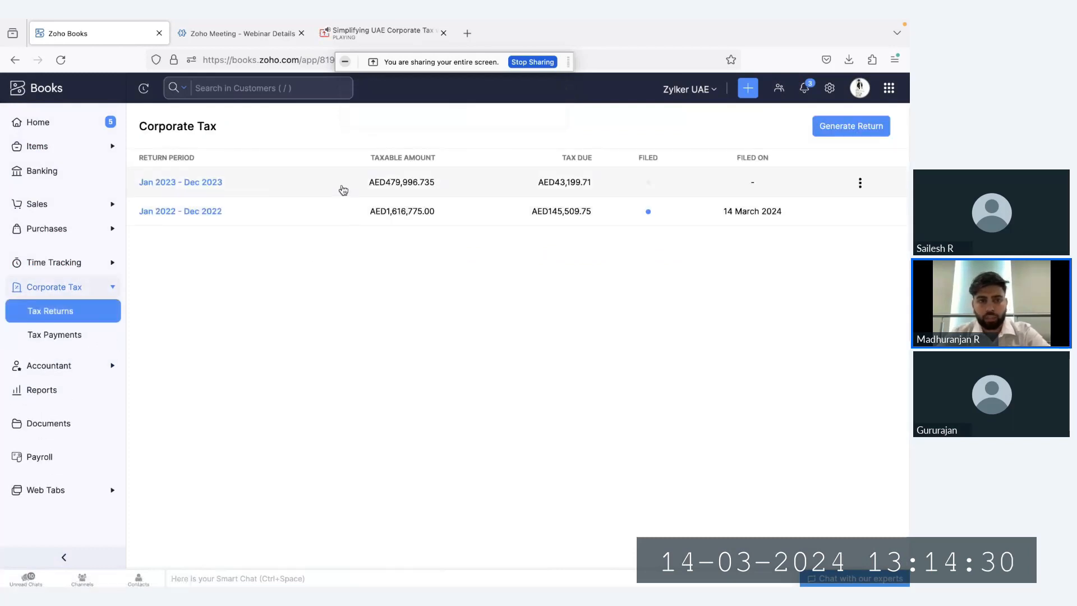
pyautogui.click(202, 183)
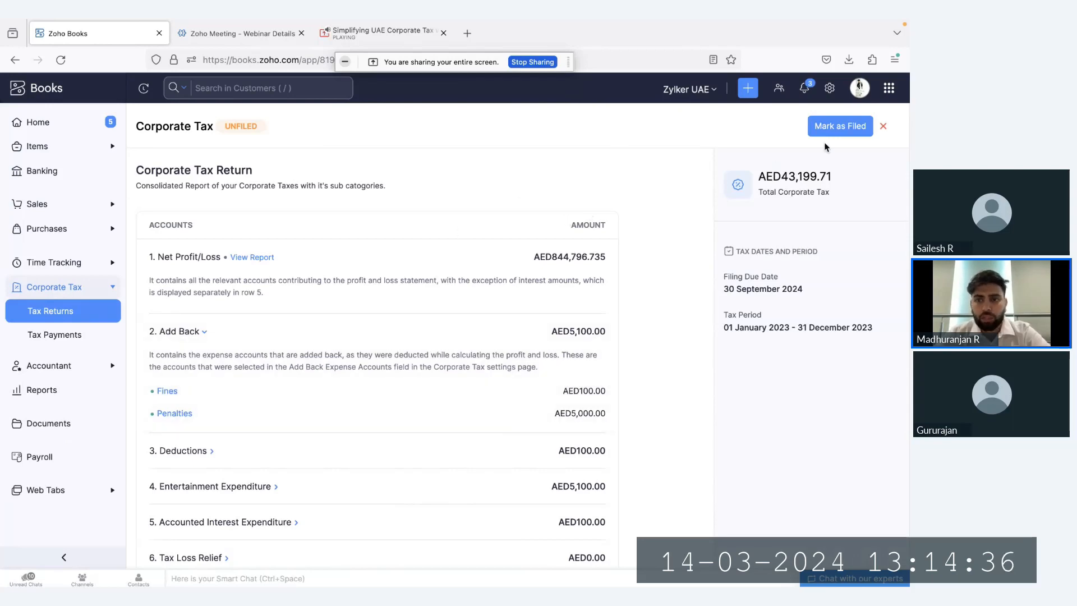
pyautogui.click(831, 128)
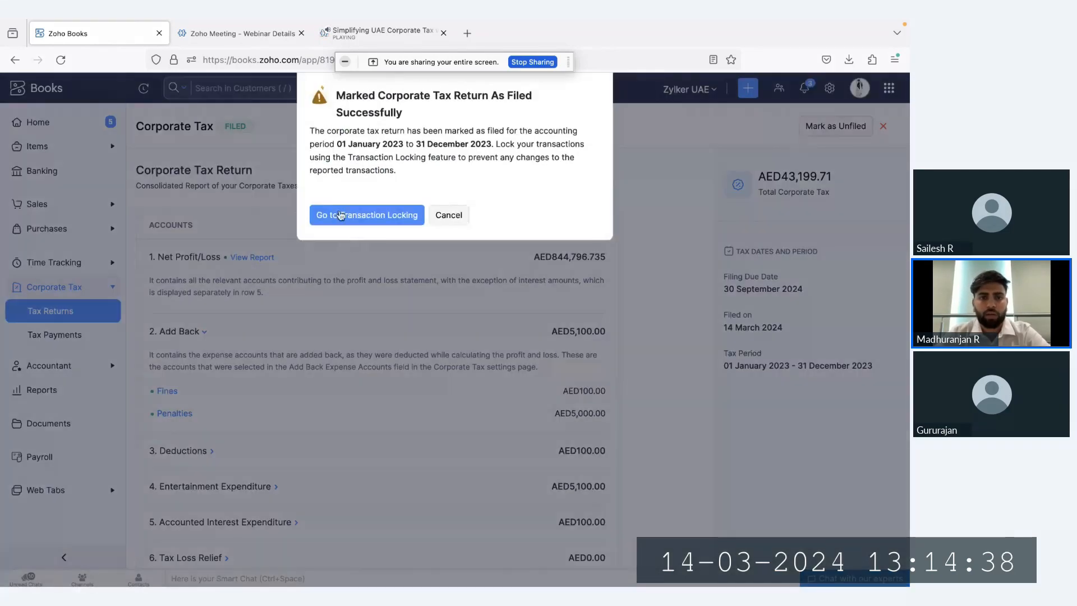
# Go to Transaction Locking from the filing confirmation, switch to locking all transactions, and start a lock with the reason "A"
pyautogui.click(340, 215)
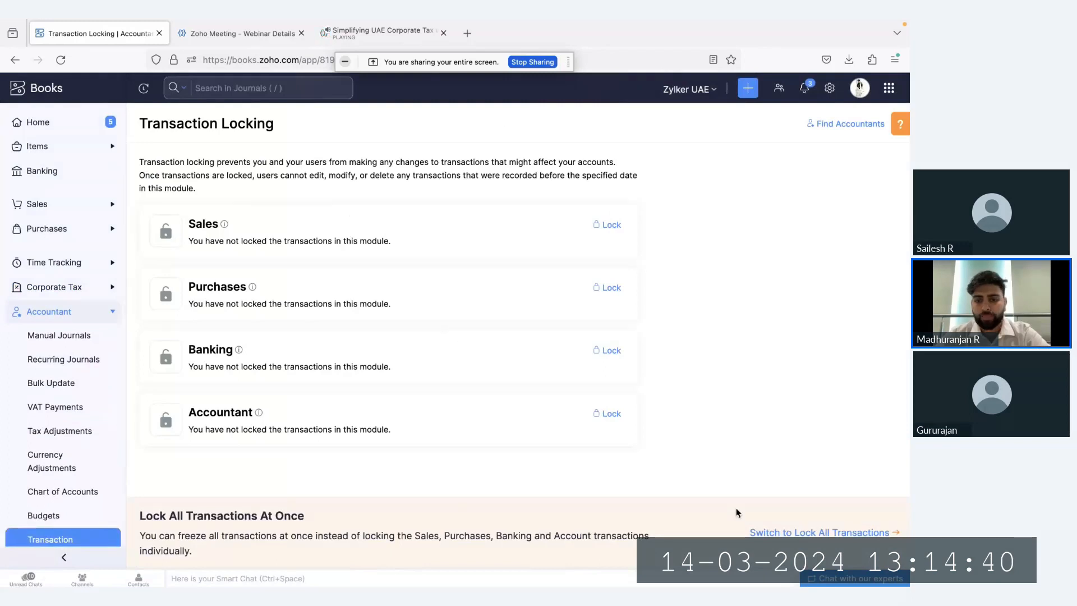
pyautogui.click(759, 533)
pyautogui.click(614, 223)
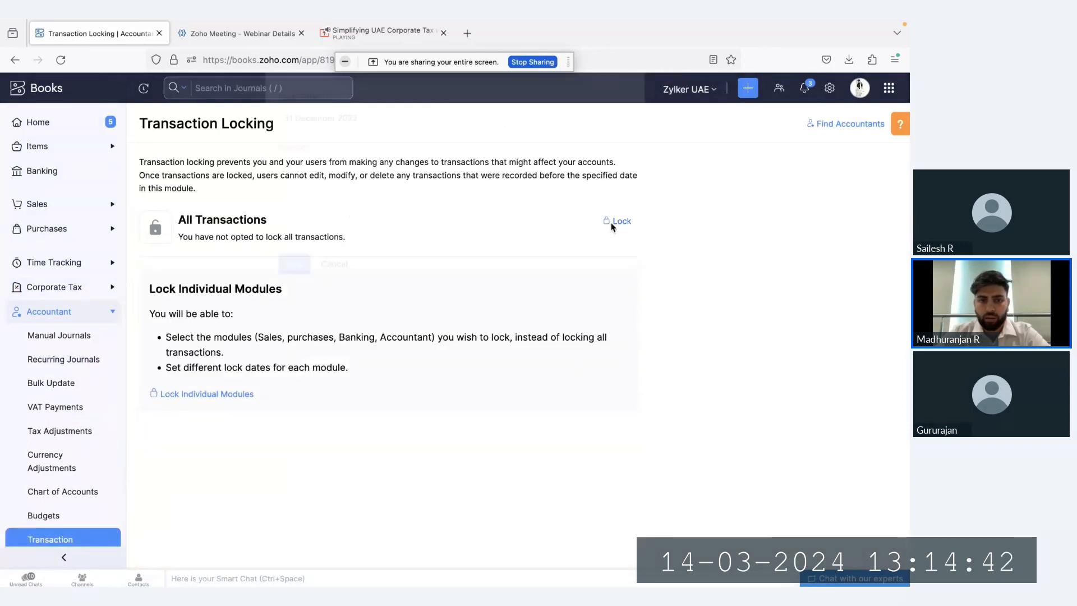
pyautogui.click(386, 226)
pyautogui.write('A')
# Set the lock date for all transactions to 31 December 2023 and save the lock
pyautogui.click(383, 158)
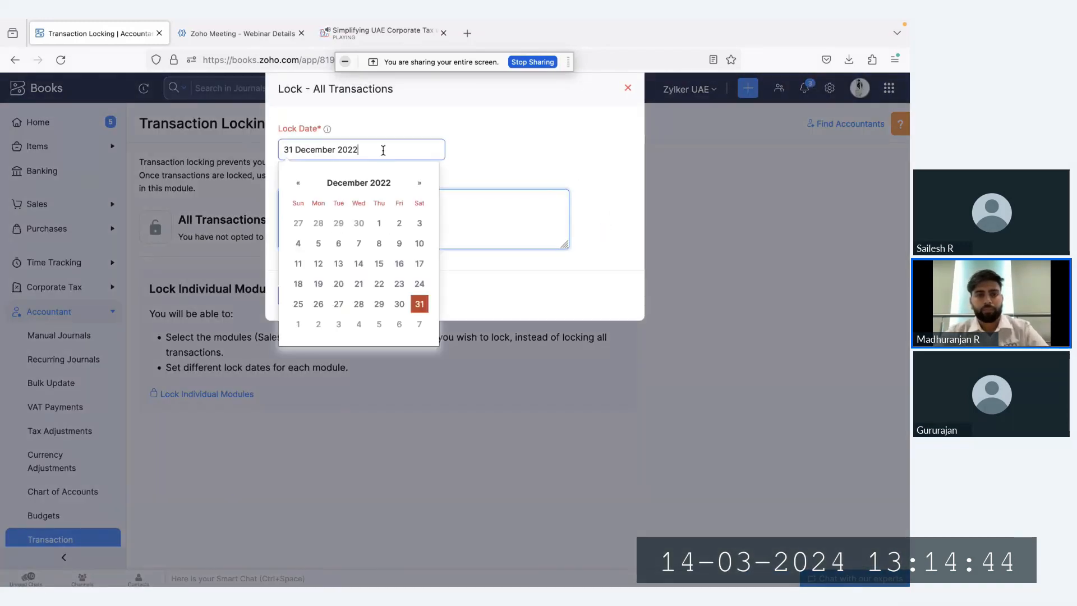
pyautogui.click(422, 183)
pyautogui.click(422, 183)
pyautogui.click(422, 183)
pyautogui.click(422, 182)
pyautogui.click(422, 183)
pyautogui.click(422, 183)
pyautogui.click(422, 183)
pyautogui.click(422, 183)
pyautogui.click(422, 182)
pyautogui.click(422, 183)
pyautogui.click(422, 183)
pyautogui.click(422, 183)
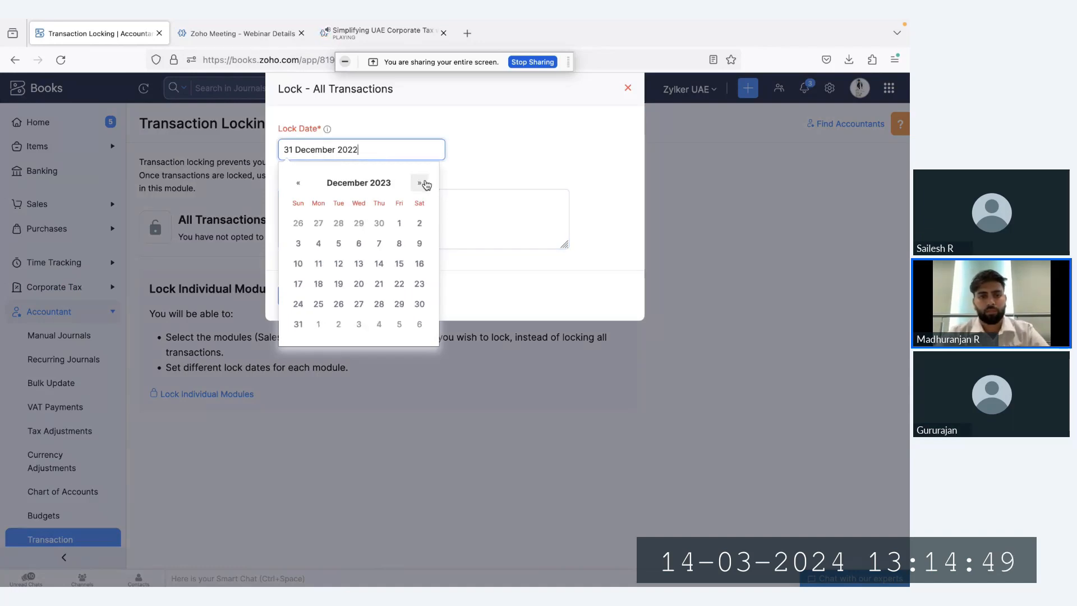
pyautogui.click(299, 325)
pyautogui.click(298, 296)
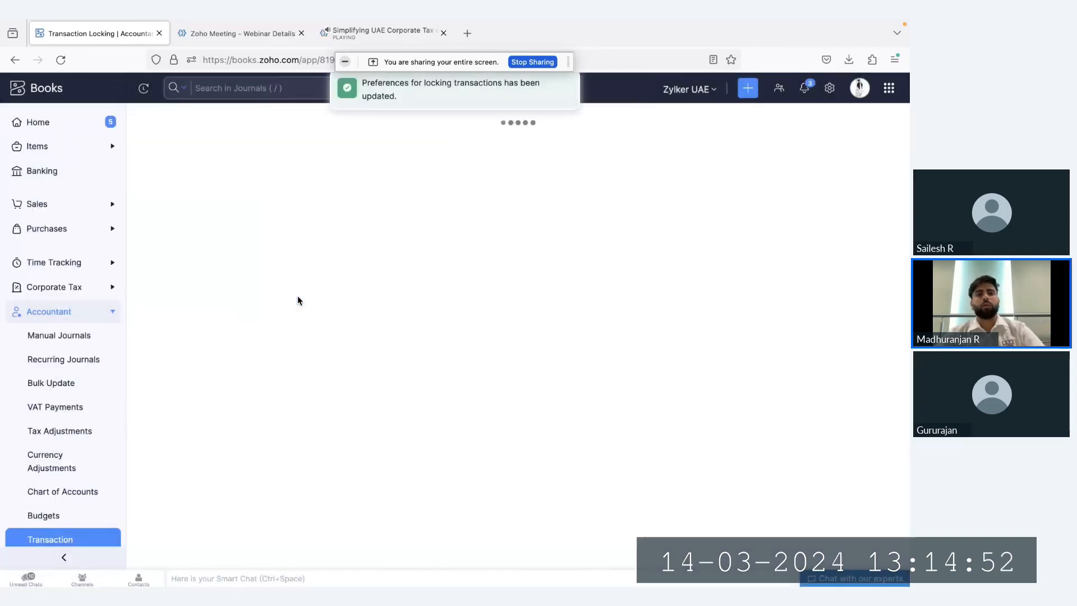
# Go back to the corporate tax returns and view the filed Jan 2023 - Dec 2023 return
pyautogui.click(71, 287)
pyautogui.click(60, 314)
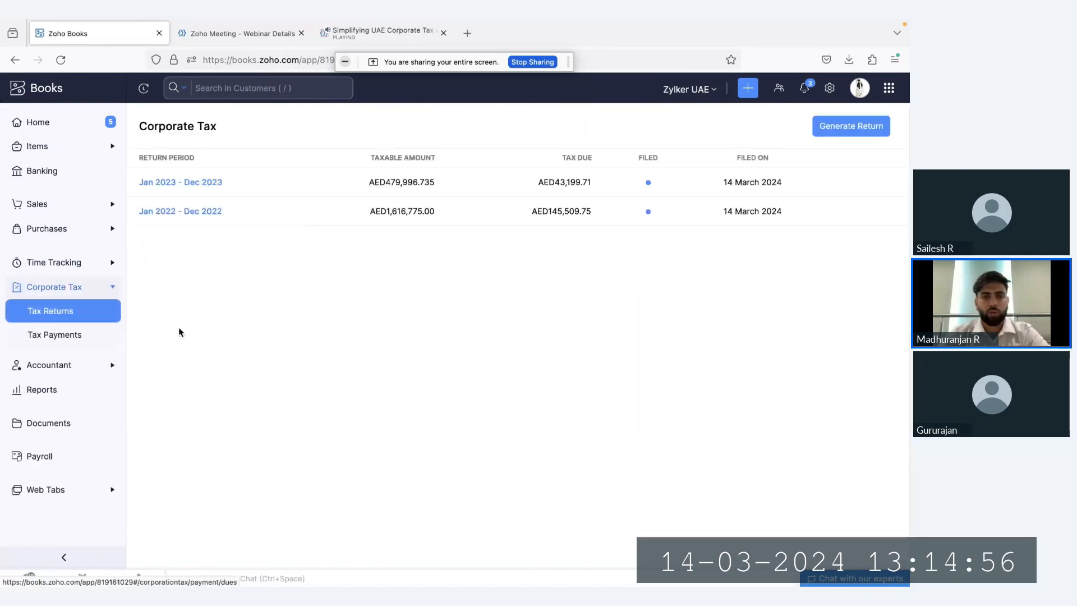
pyautogui.click(180, 180)
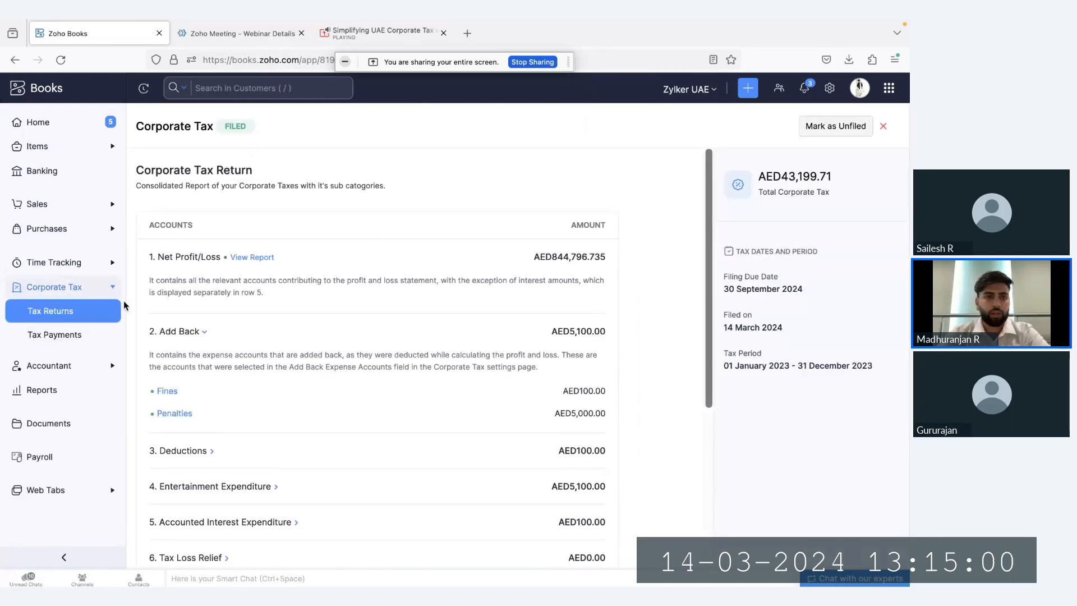
# Record the corporate tax payment of AED 43,199.71 for the December 2023 return, paid through Mashreq
pyautogui.click(80, 339)
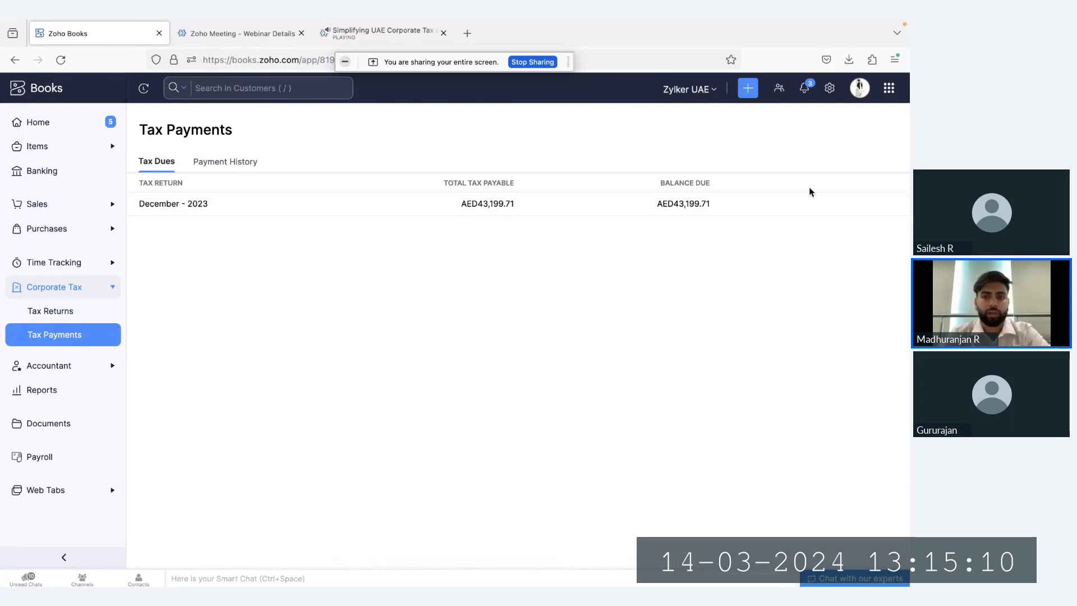
pyautogui.click(836, 207)
pyautogui.click(465, 142)
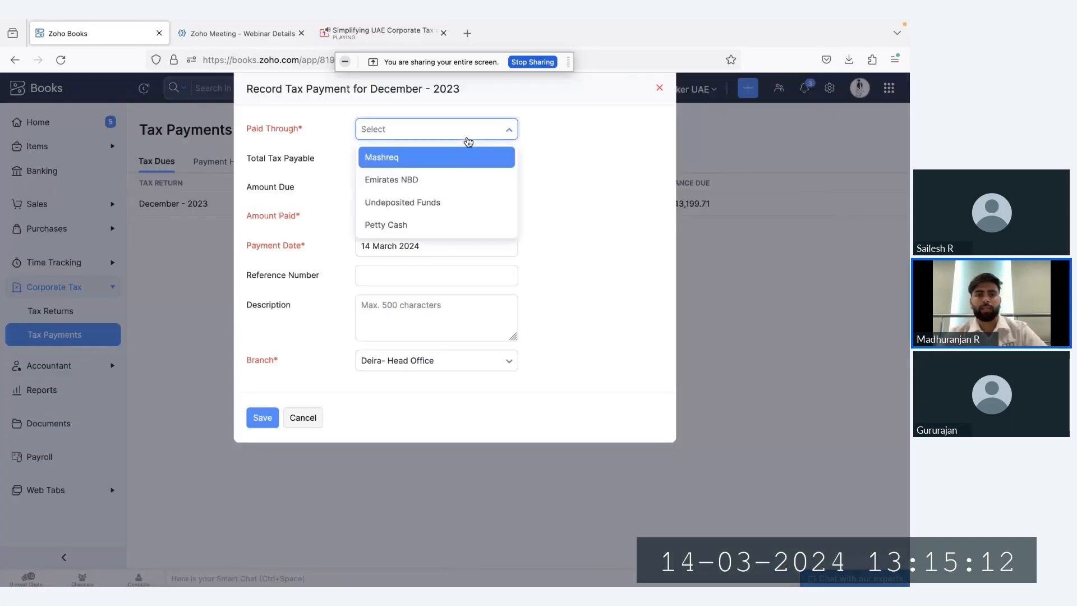
pyautogui.press('Return')
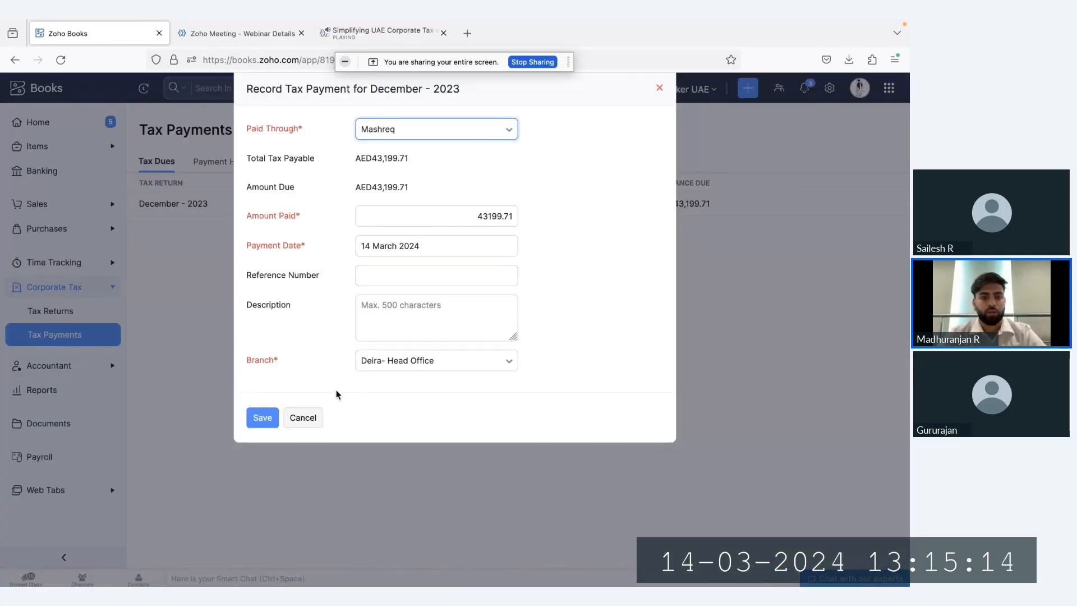
pyautogui.click(267, 421)
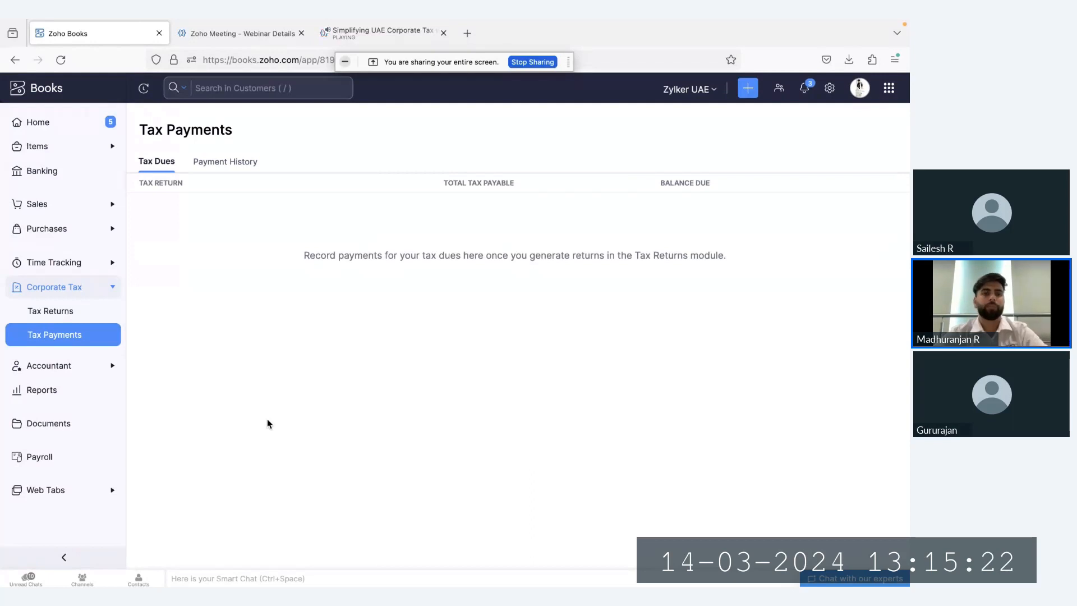
# Revisit the home dashboard, look over the Taxes entry in the settings, and expand the Corporate Tax module
pyautogui.click(76, 132)
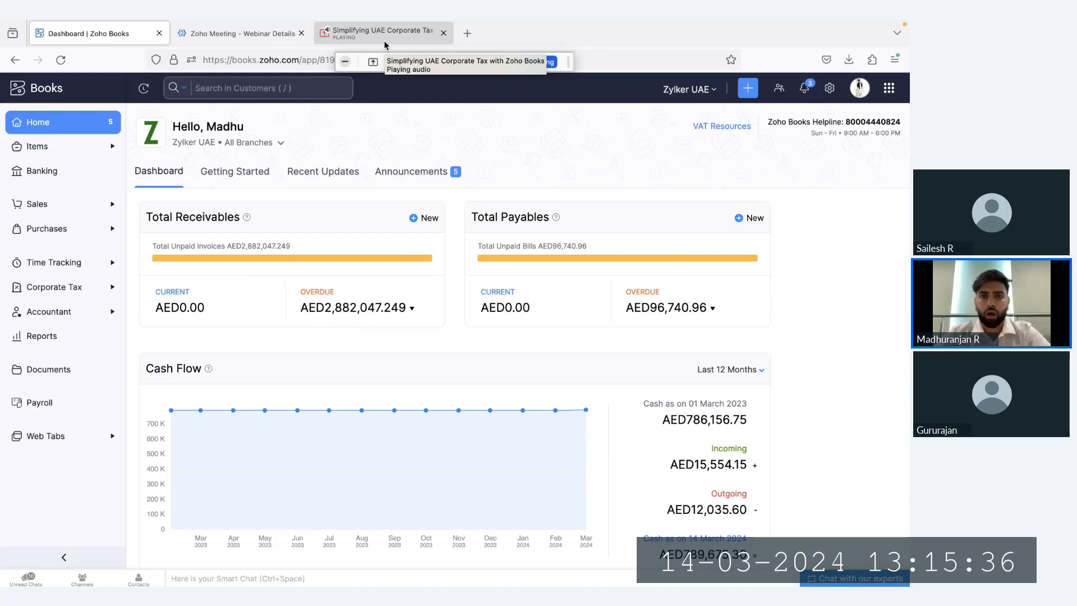
pyautogui.click(829, 88)
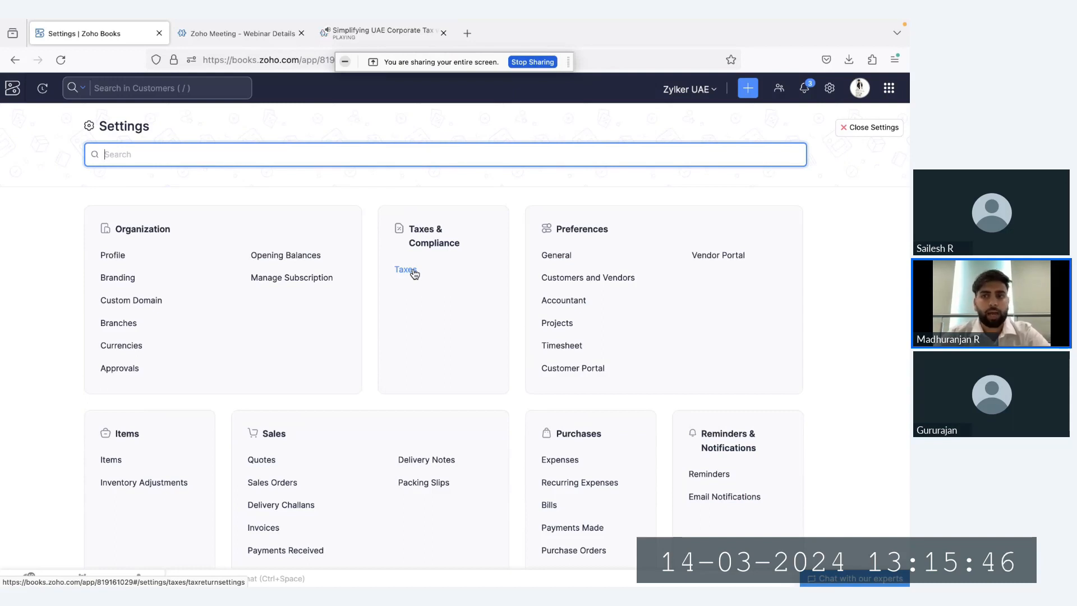
pyautogui.click(871, 131)
pyautogui.click(52, 284)
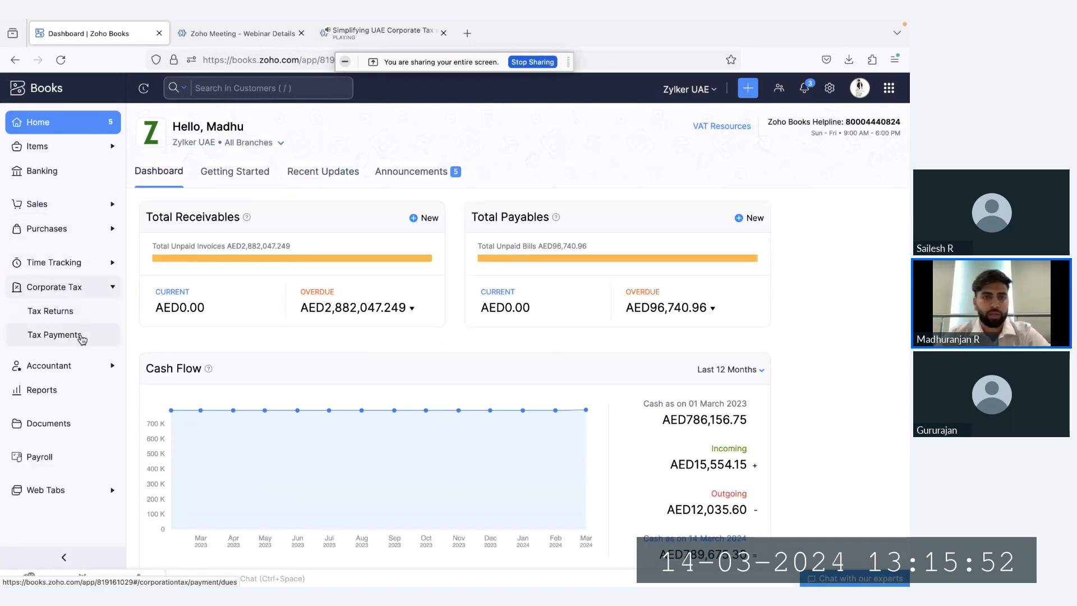
# Switch to the Zoho Meeting webinar and stop sharing the screen
pyautogui.click(387, 32)
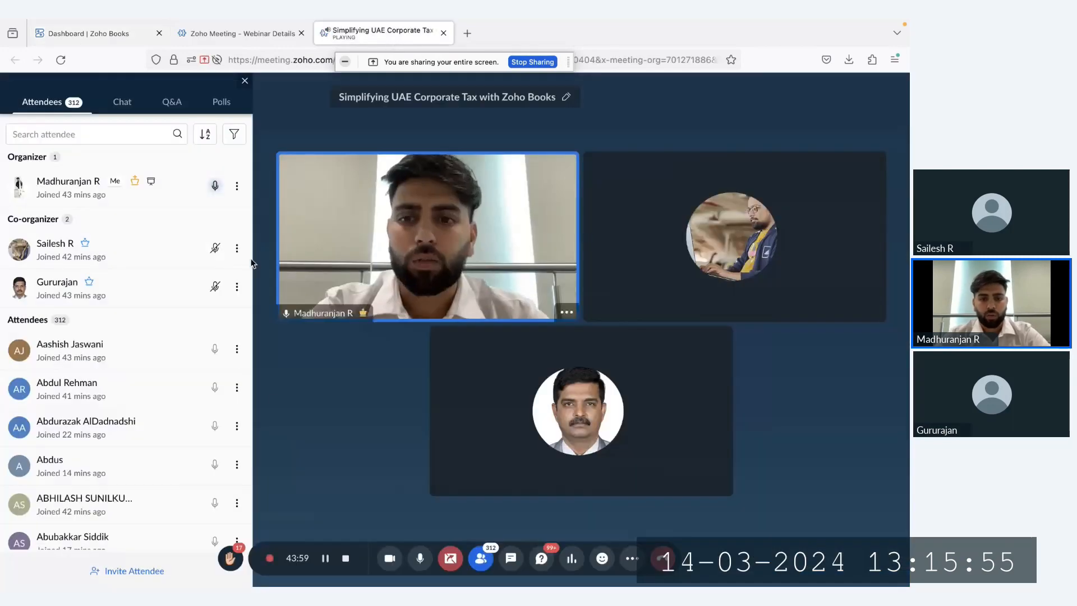
pyautogui.click(450, 558)
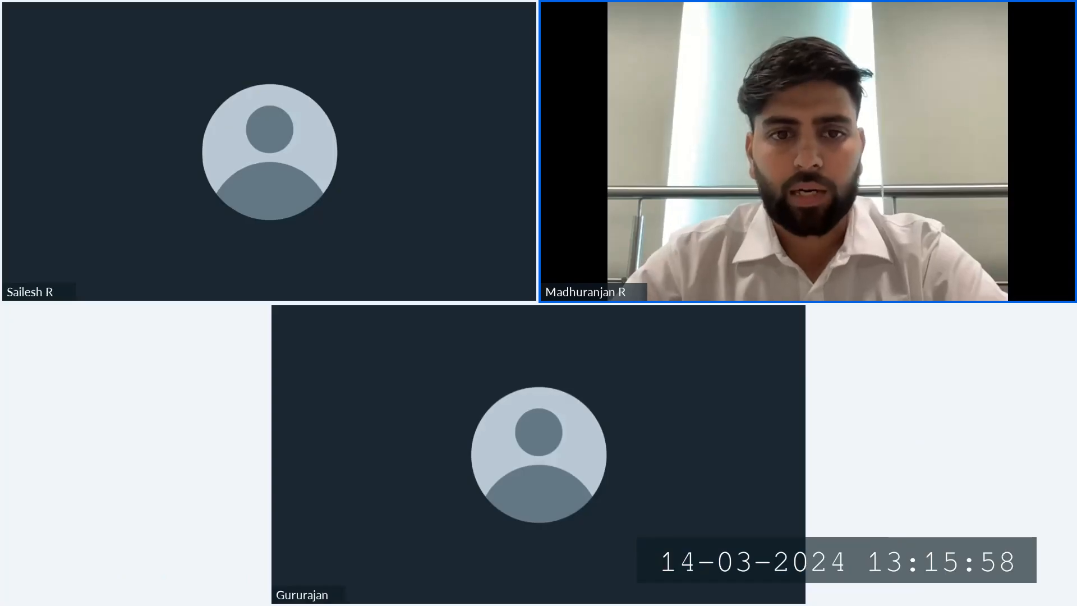